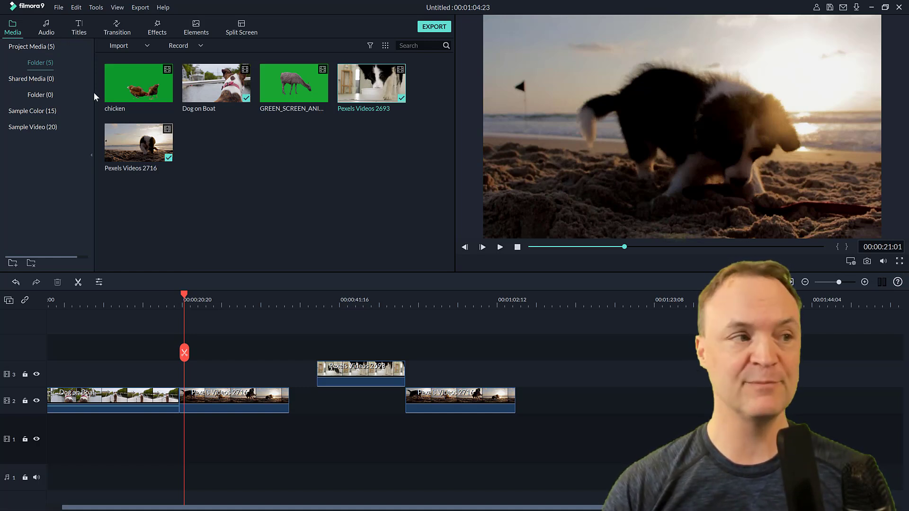
Step: Add a sound effect from the audio library to the audio track near the 20-second mark
{"action": "left_click", "coordinate": [46, 28]}
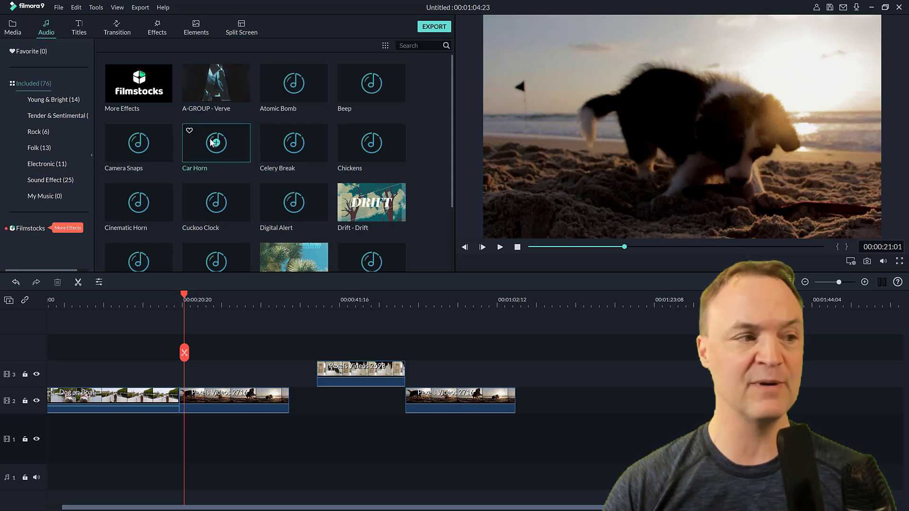
{"action": "left_click_drag", "start_coordinate": [146, 146], "coordinate": [179, 290]}
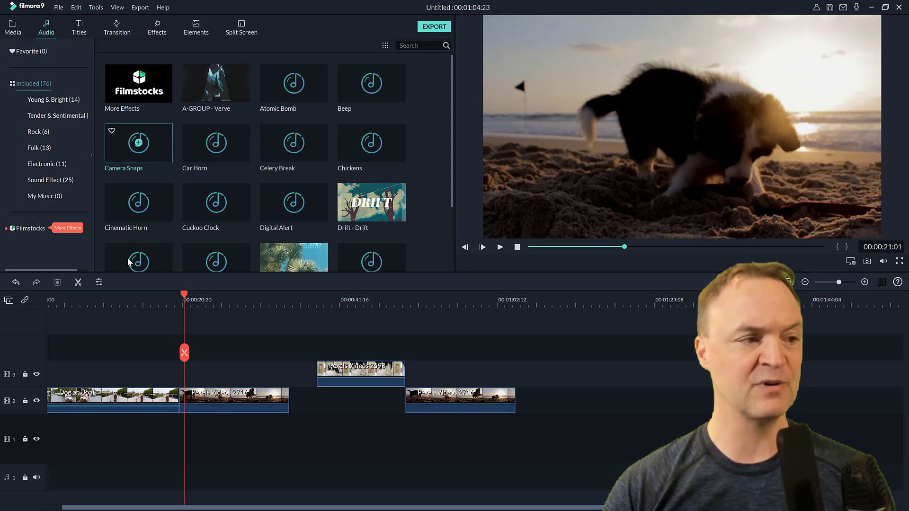
{"action": "left_click", "coordinate": [138, 142]}
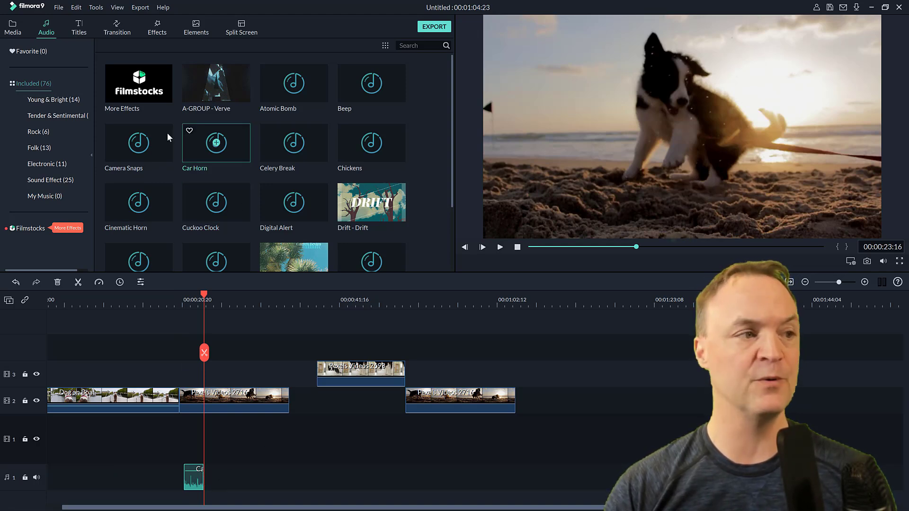
Step: Add the New LowerThirds 40 title to track 3 at about 00:00:54 and play it back
{"action": "left_click", "coordinate": [77, 29]}
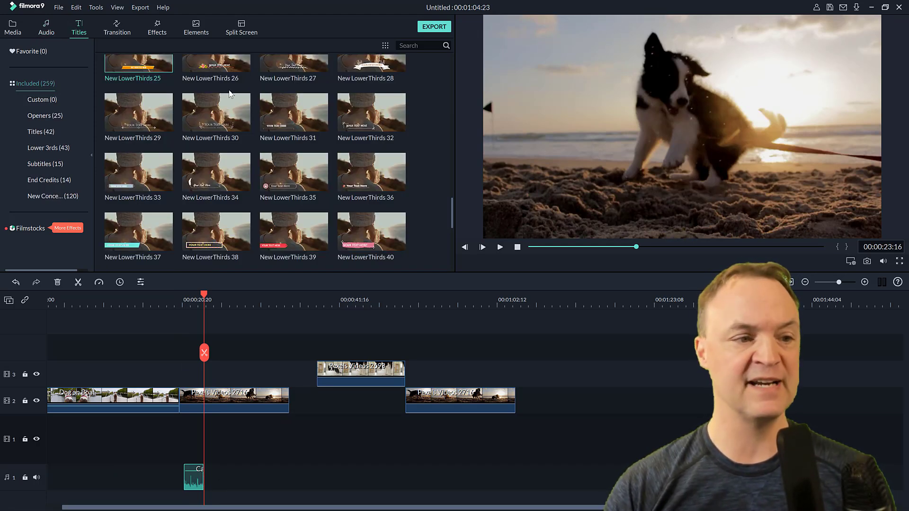
{"action": "scroll", "coordinate": [258, 189], "scroll_direction": "down", "scroll_amount": 5}
{"action": "scroll", "coordinate": [259, 191], "scroll_direction": "down", "scroll_amount": 5}
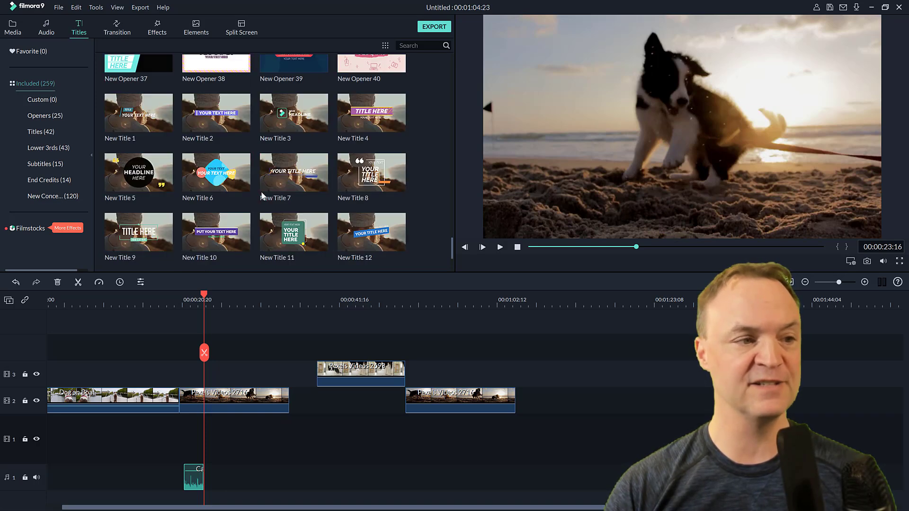
{"action": "scroll", "coordinate": [262, 195], "scroll_direction": "up", "scroll_amount": 8}
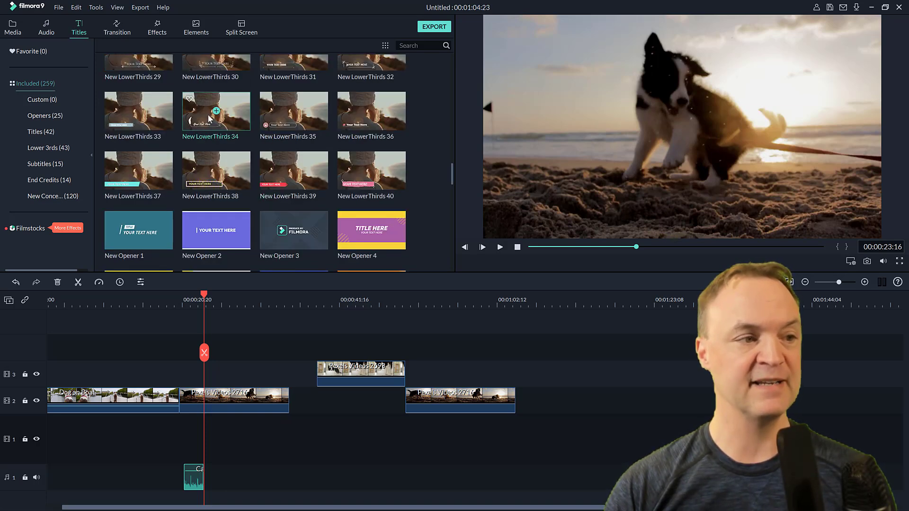
{"action": "left_click_drag", "start_coordinate": [371, 171], "coordinate": [459, 373]}
{"action": "left_click", "coordinate": [433, 301]}
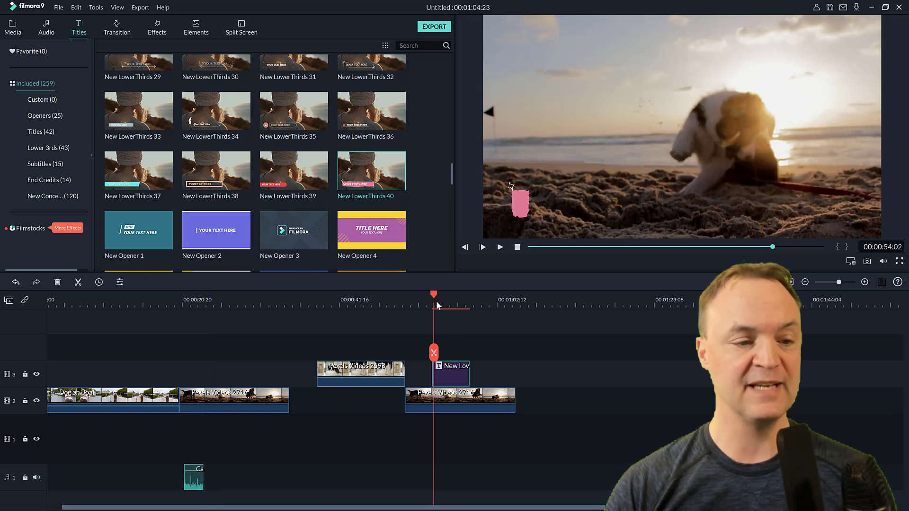
{"action": "left_click", "coordinate": [499, 249]}
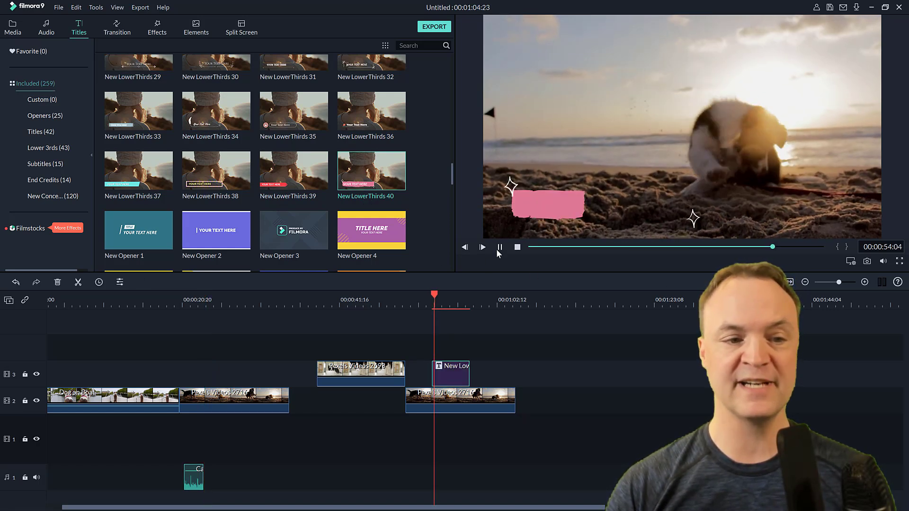
Step: Open the lower third's text for editing and a track 2 clip's video settings, then close them
{"action": "double_click", "coordinate": [606, 207]}
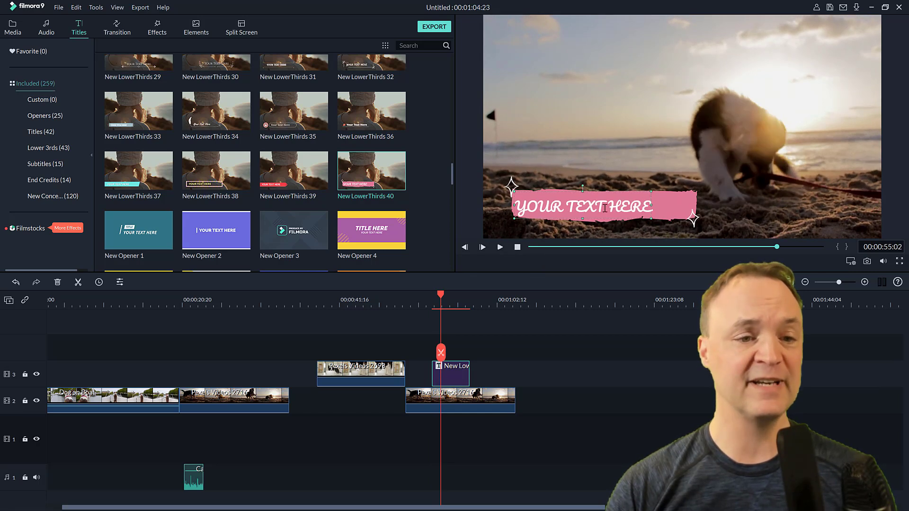
{"action": "left_click_drag", "start_coordinate": [222, 88], "coordinate": [159, 87]}
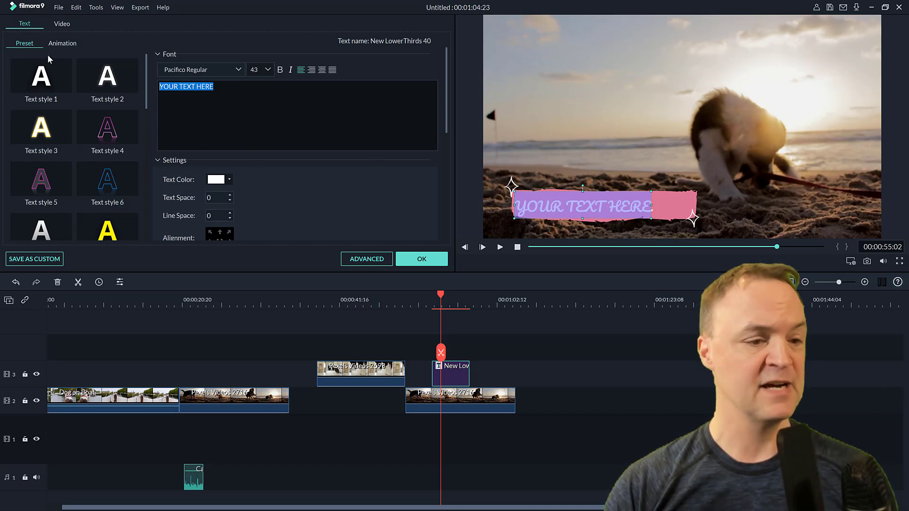
{"action": "double_click", "coordinate": [225, 398]}
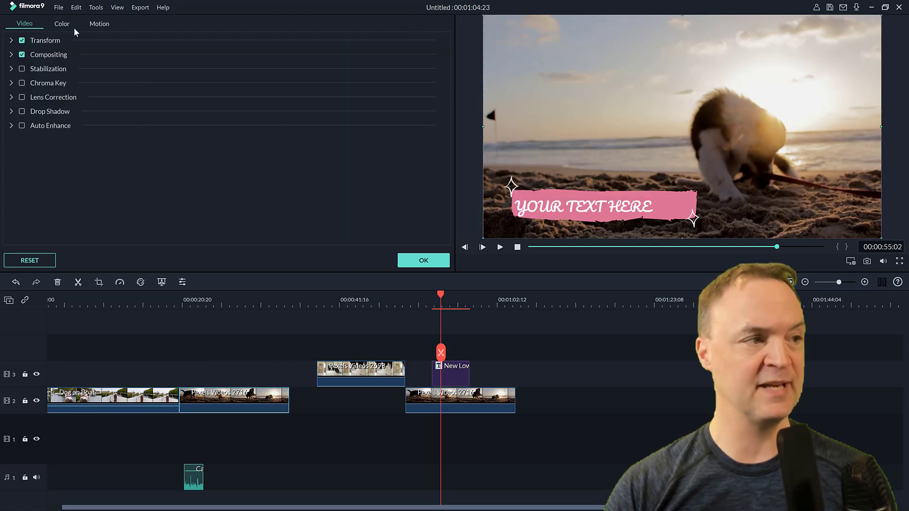
{"action": "left_click", "coordinate": [414, 261]}
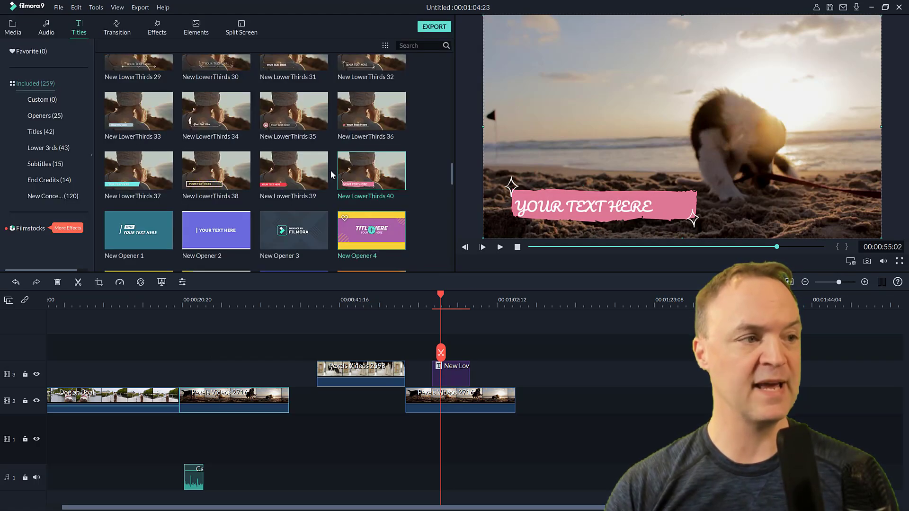
Step: Insert the Plain Shape 1 transition between the Dog on Boat and Pexels Videos 2716 clips and play it
{"action": "left_click", "coordinate": [121, 32]}
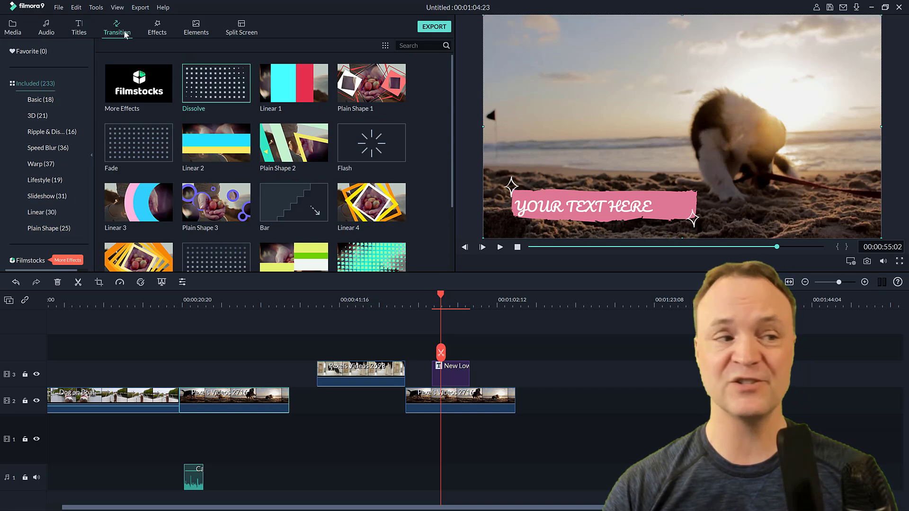
{"action": "left_click_drag", "start_coordinate": [371, 84], "coordinate": [181, 403]}
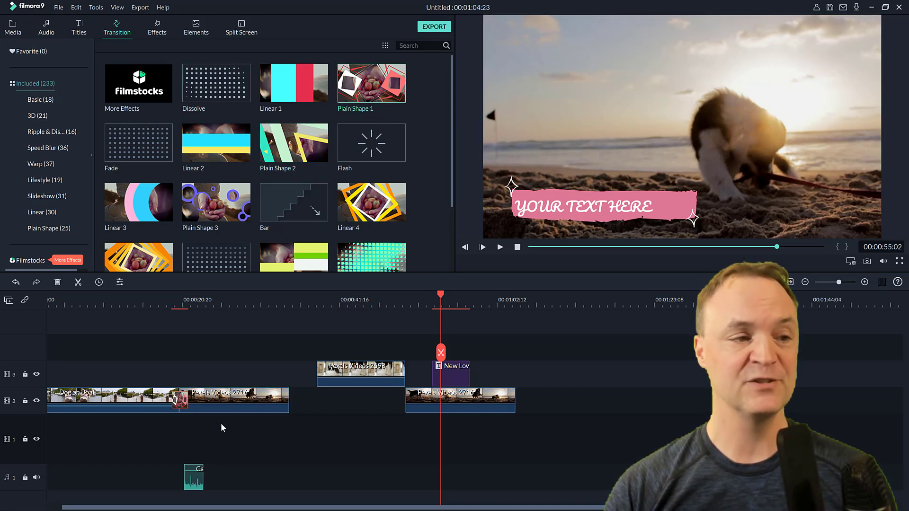
{"action": "left_click", "coordinate": [180, 301]}
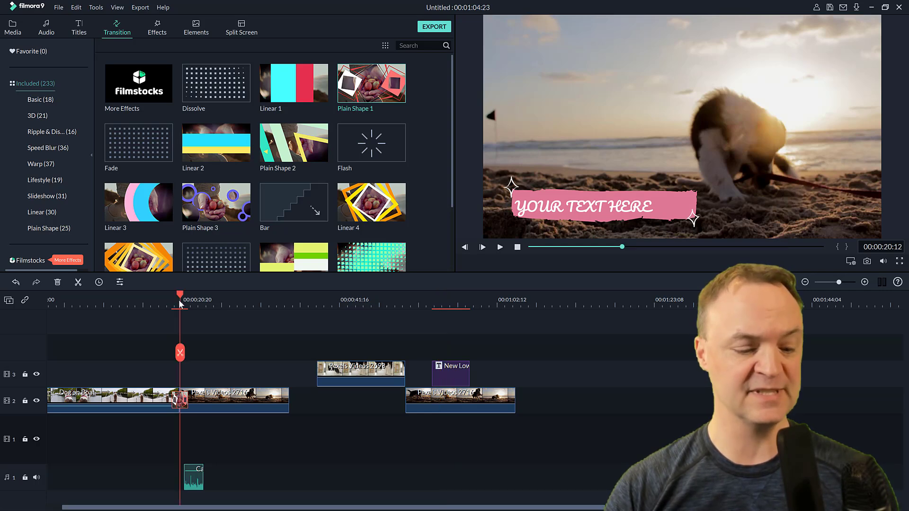
{"action": "key", "text": "space"}
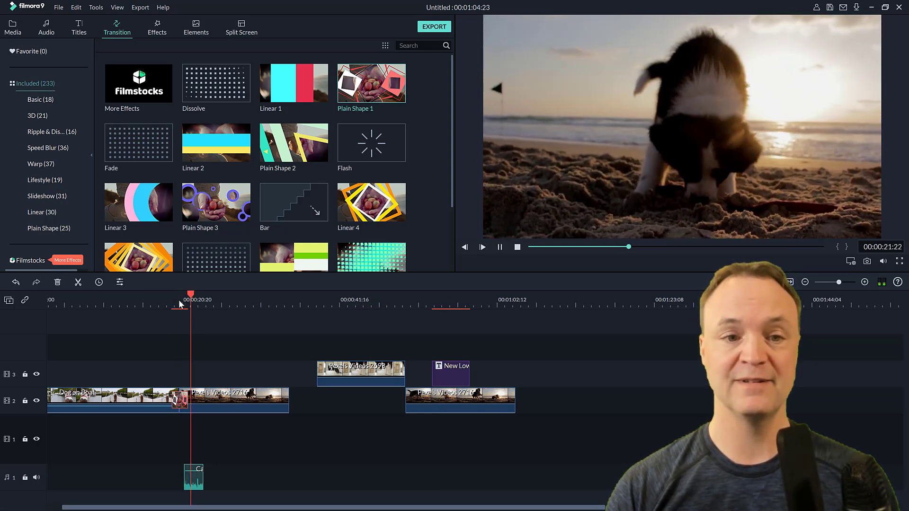
{"action": "key", "text": "space"}
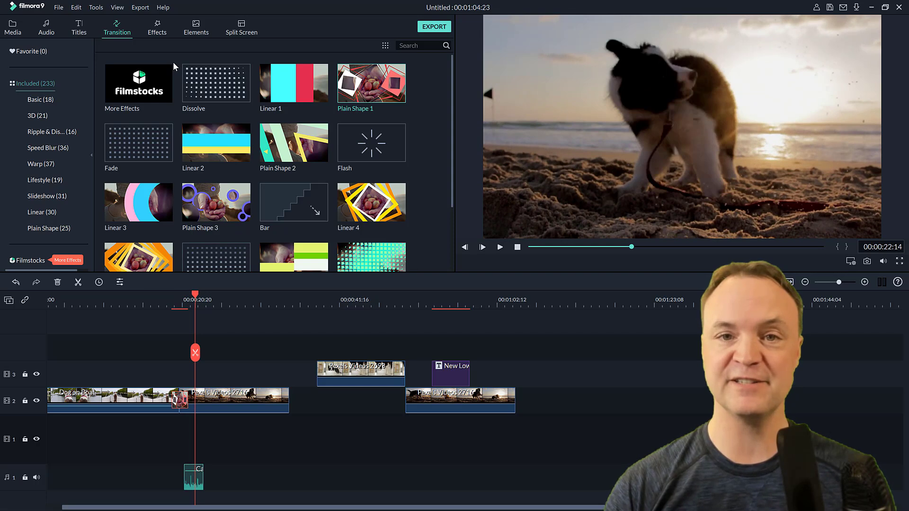
Step: Browse the effects and elements libraries
{"action": "left_click", "coordinate": [158, 34]}
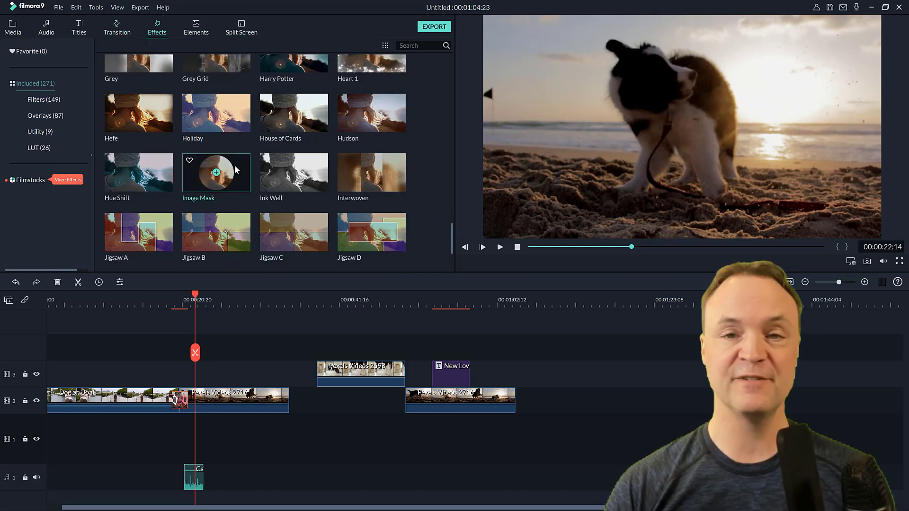
{"action": "scroll", "coordinate": [235, 166], "scroll_direction": "down", "scroll_amount": 10}
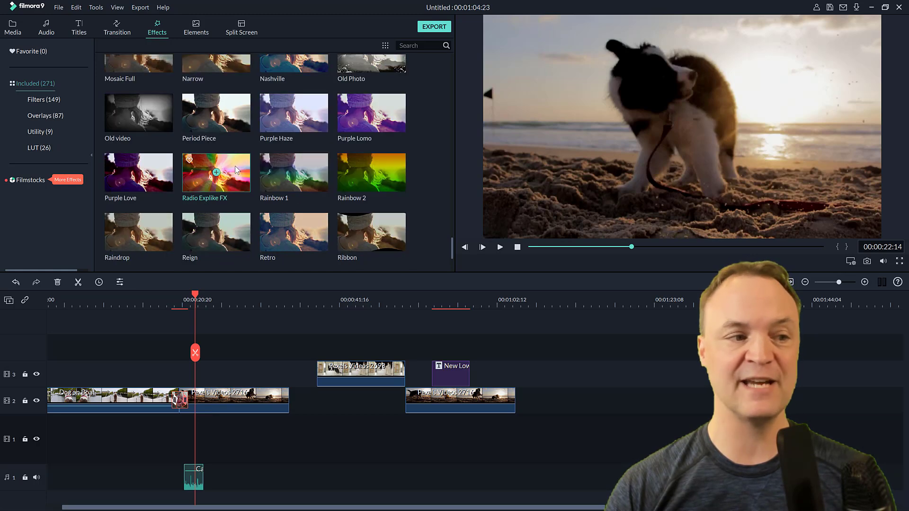
{"action": "left_click", "coordinate": [190, 33]}
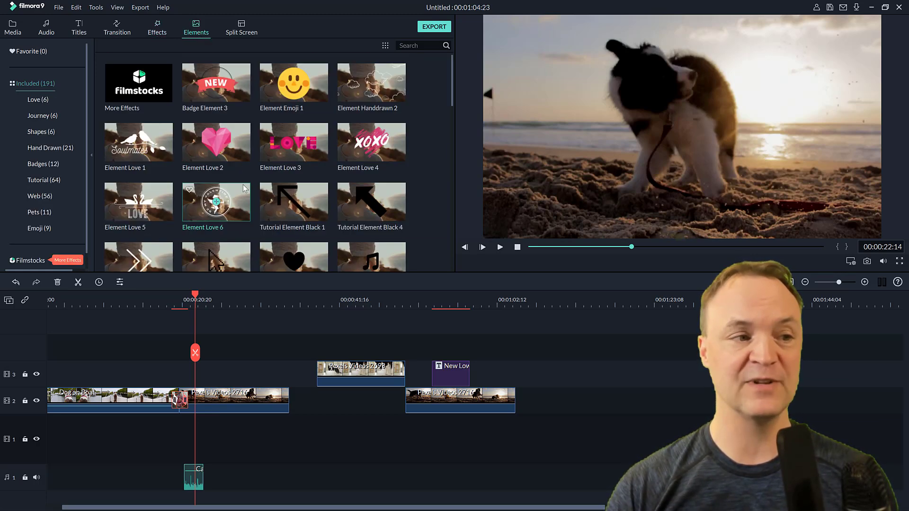
{"action": "scroll", "coordinate": [246, 188], "scroll_direction": "down", "scroll_amount": 10}
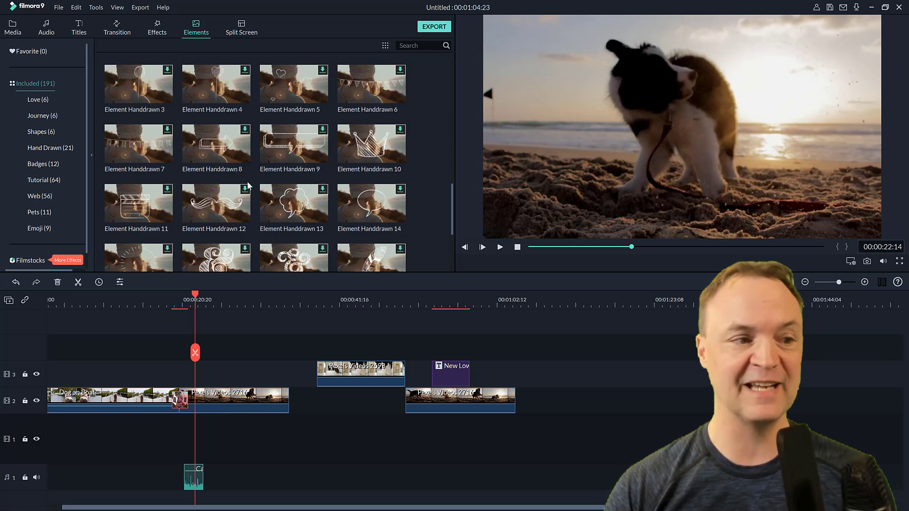
{"action": "scroll", "coordinate": [247, 185], "scroll_direction": "down", "scroll_amount": 3}
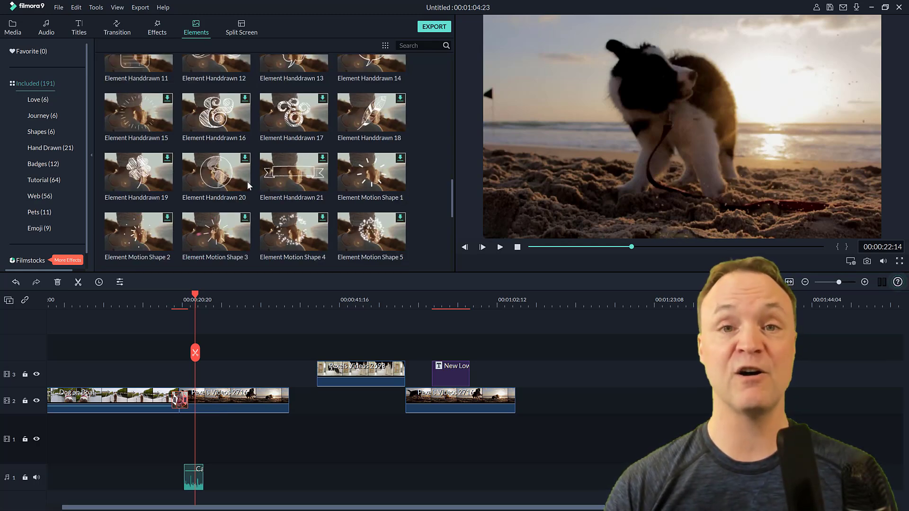
Step: Insert a three-panel split-screen template onto track 2 at about 00:00:25
{"action": "left_click", "coordinate": [239, 31]}
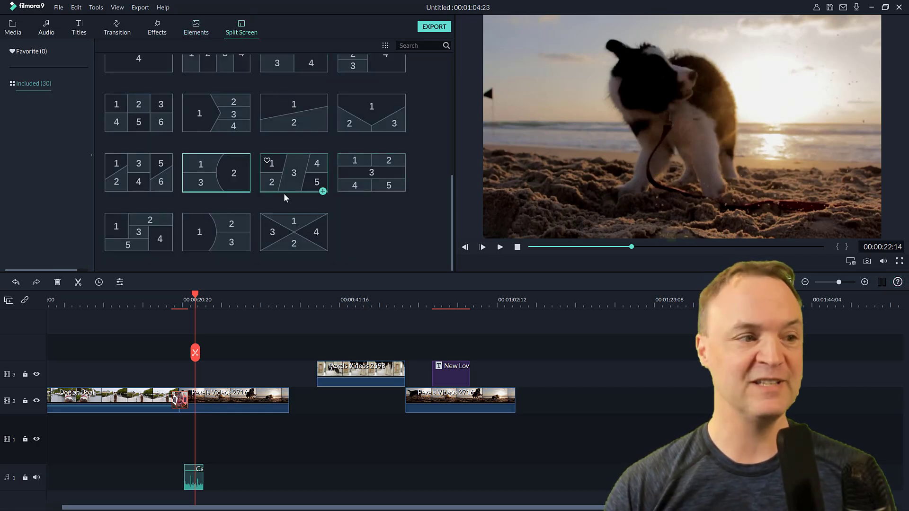
{"action": "left_click_drag", "start_coordinate": [228, 180], "coordinate": [216, 399]}
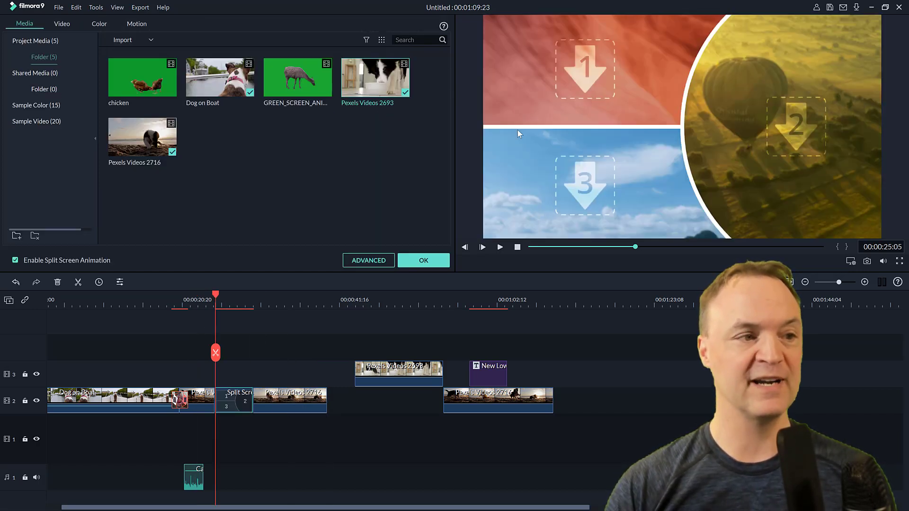
Step: Fill the split-screen panels with Dog on Boat, Pexels Videos 2693 and Pexels Videos 2716, then preview it
{"action": "left_click_drag", "start_coordinate": [237, 97], "coordinate": [563, 98]}
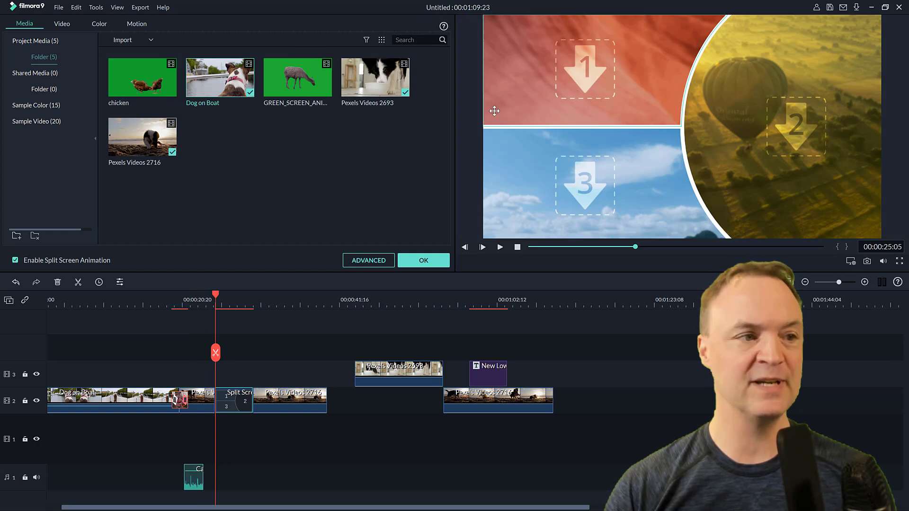
{"action": "left_click_drag", "start_coordinate": [383, 97], "coordinate": [764, 133]}
{"action": "left_click_drag", "start_coordinate": [127, 150], "coordinate": [544, 203]}
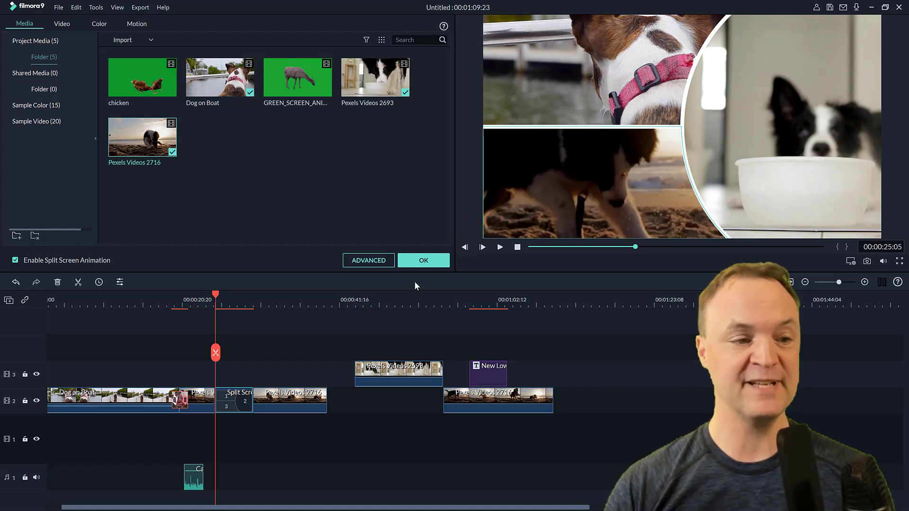
{"action": "left_click", "coordinate": [500, 248]}
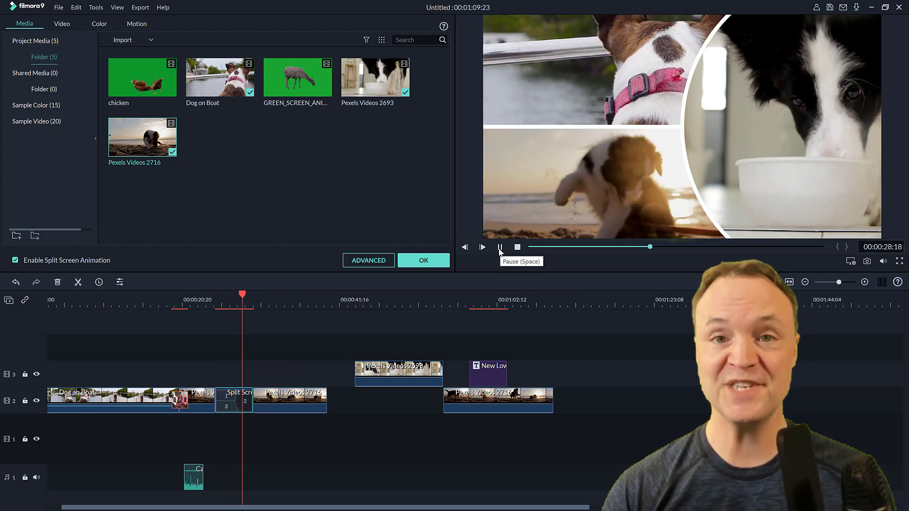
{"action": "left_click", "coordinate": [500, 247]}
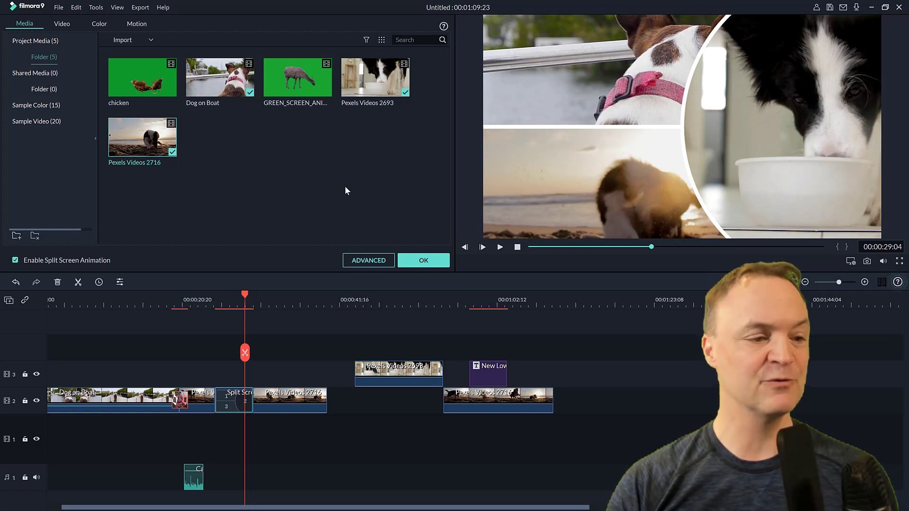
Step: Open the lower-third title's text settings and close them
{"action": "left_click_drag", "start_coordinate": [139, 91], "coordinate": [464, 352]}
{"action": "double_click", "coordinate": [488, 371]}
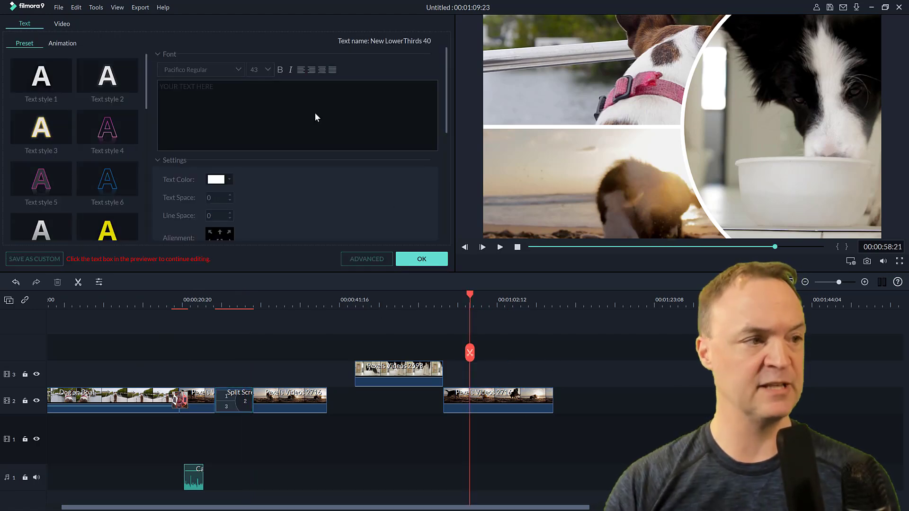
{"action": "left_click", "coordinate": [421, 259]}
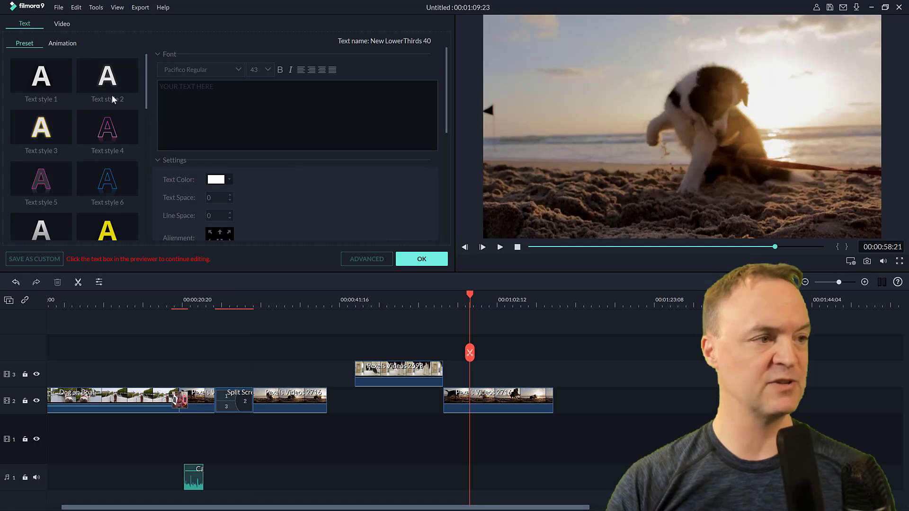
Step: Add the chicken green-screen clip to track 3 at about 00:00:58
{"action": "left_click", "coordinate": [19, 29]}
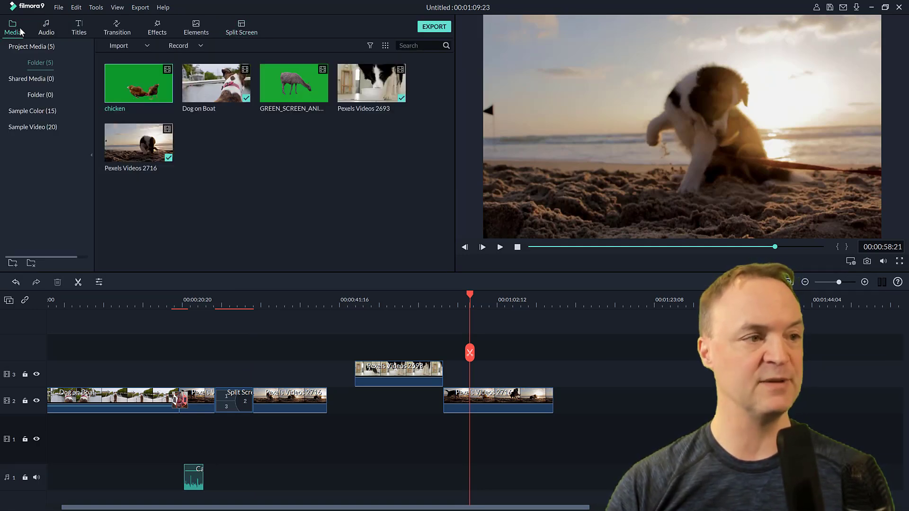
{"action": "left_click_drag", "start_coordinate": [137, 92], "coordinate": [467, 371]}
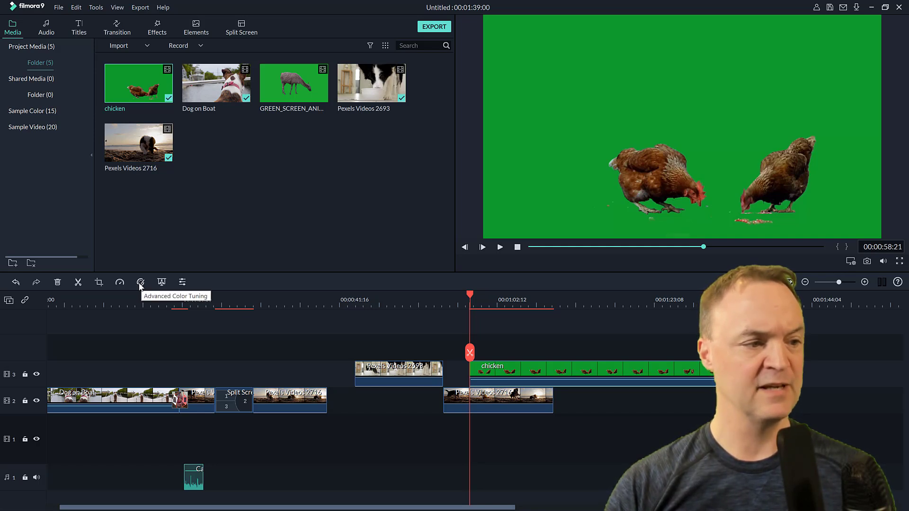
Step: Key out the chicken clip's green background with Chroma Key, adjusting its tolerance and position in the preview
{"action": "left_click", "coordinate": [161, 282]}
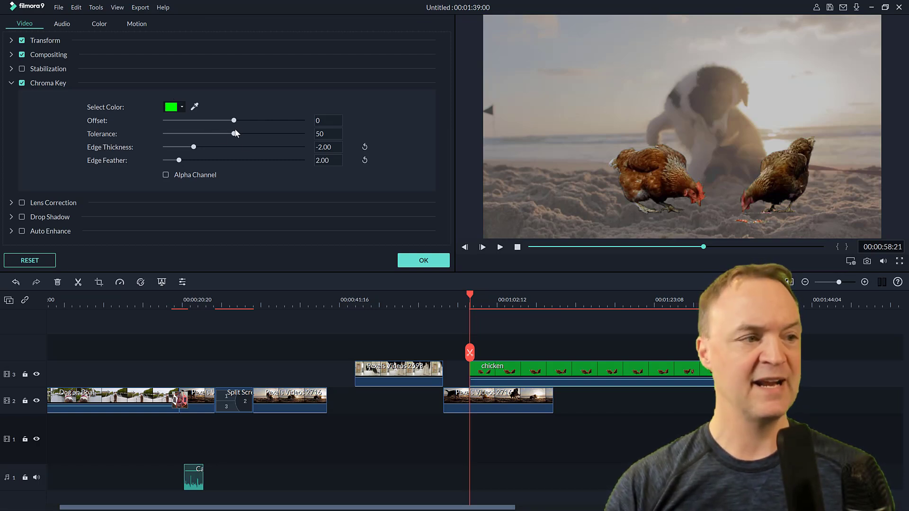
{"action": "mouse_move", "coordinate": [243, 134]}
{"action": "left_mouse_down"}
{"action": "mouse_move", "coordinate": [266, 134]}
{"action": "mouse_move", "coordinate": [244, 122]}
{"action": "left_mouse_up"}
{"action": "left_click_drag", "start_coordinate": [651, 195], "coordinate": [554, 208]}
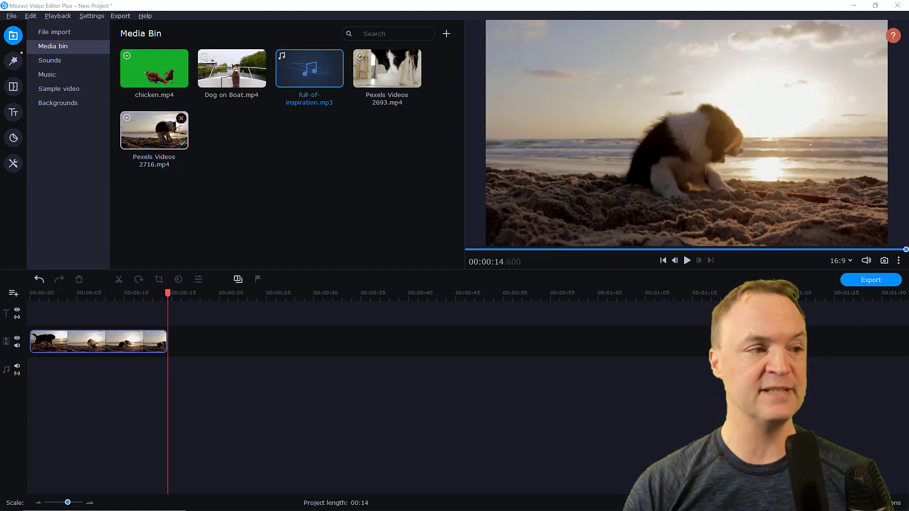
Step: In Movavi Video Editor Plus, append Pexels Videos 2693.mp4 after the first clip on the timeline
{"action": "left_click_drag", "start_coordinate": [152, 133], "coordinate": [308, 71]}
{"action": "left_click_drag", "start_coordinate": [387, 71], "coordinate": [235, 355]}
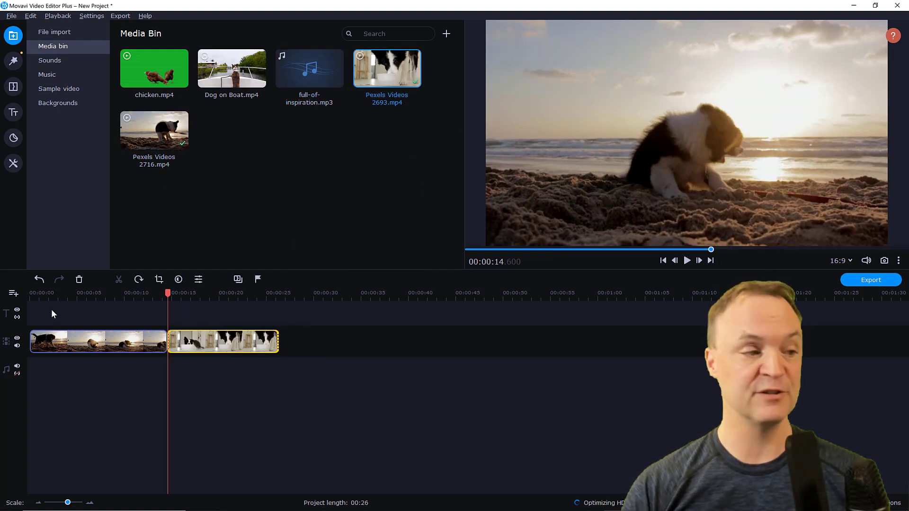
Step: Add full-of-inspiration.mp3 from the media bin to the audio track at the start of the timeline
{"action": "left_click", "coordinate": [14, 295]}
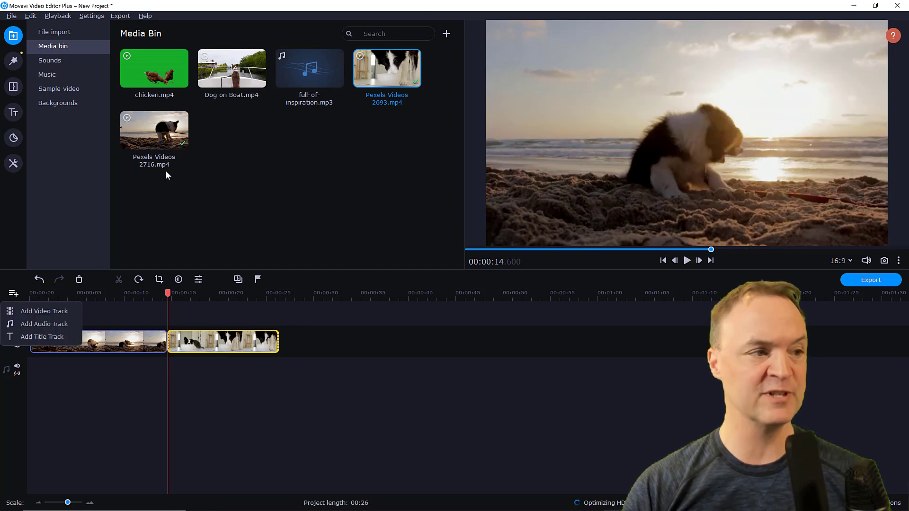
{"action": "left_click_drag", "start_coordinate": [387, 69], "coordinate": [408, 152]}
{"action": "left_click_drag", "start_coordinate": [309, 69], "coordinate": [78, 360]}
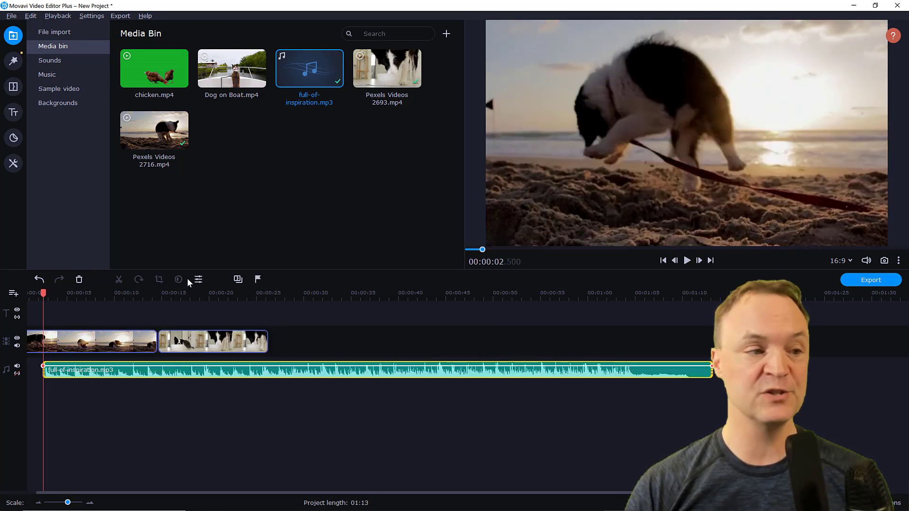
Step: Select the first beach clip and try the rotate tool on it
{"action": "left_click", "coordinate": [79, 350]}
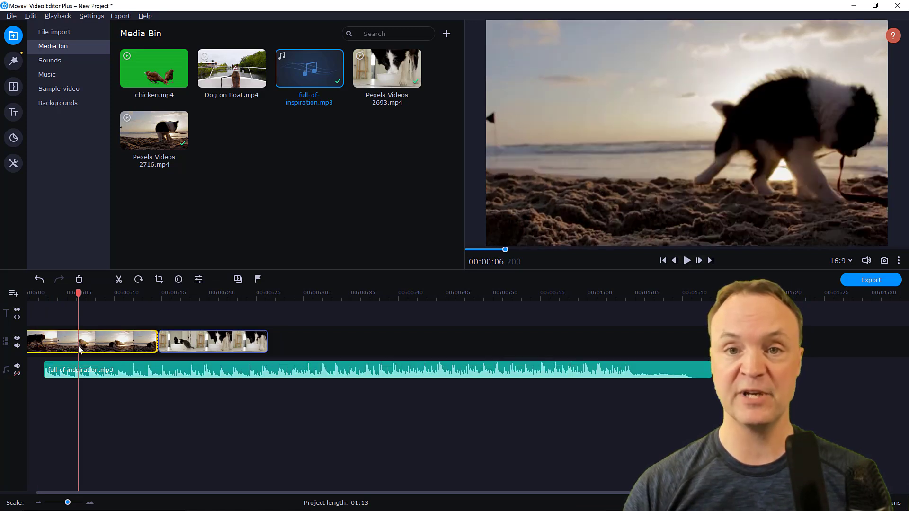
{"action": "left_click", "coordinate": [139, 280]}
{"action": "left_click", "coordinate": [138, 281]}
{"action": "left_click", "coordinate": [139, 280]}
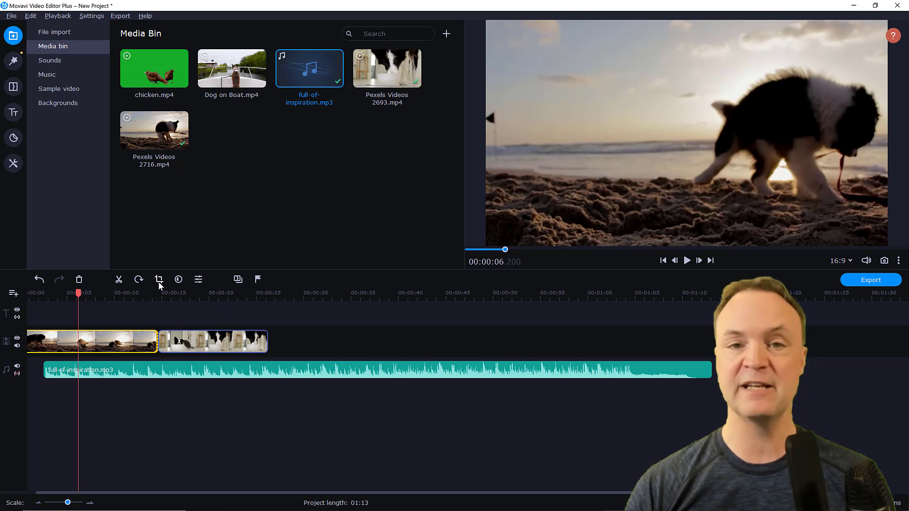
Step: Crop the first clip to a smaller frame around the dog in the upper right and apply it
{"action": "left_click", "coordinate": [159, 281]}
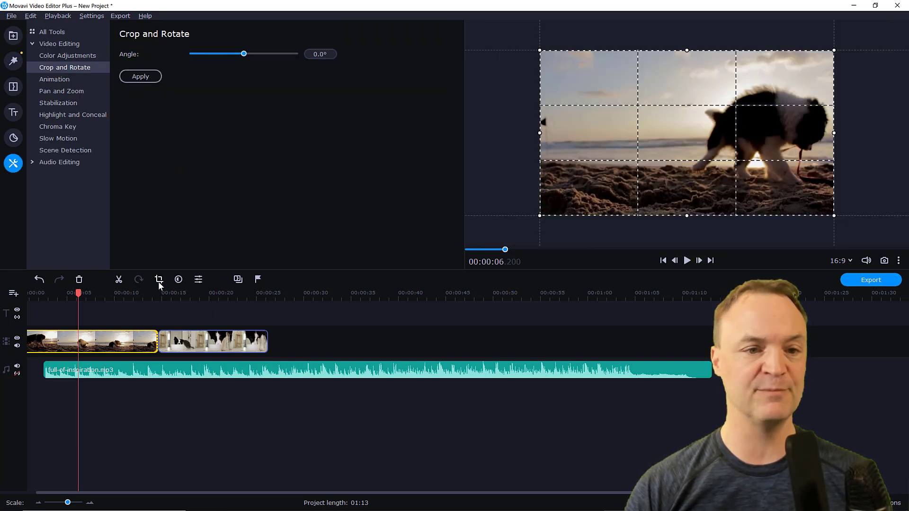
{"action": "left_click_drag", "start_coordinate": [539, 218], "coordinate": [712, 157]}
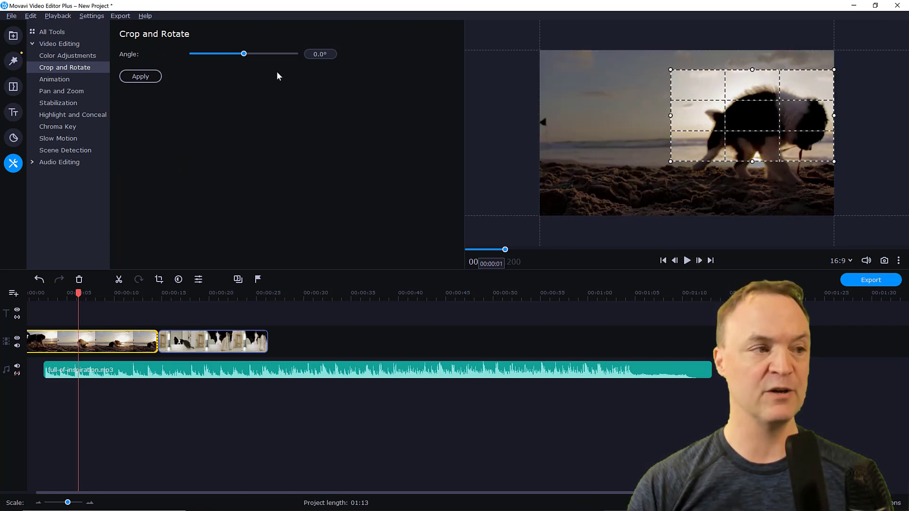
{"action": "left_click", "coordinate": [128, 76]}
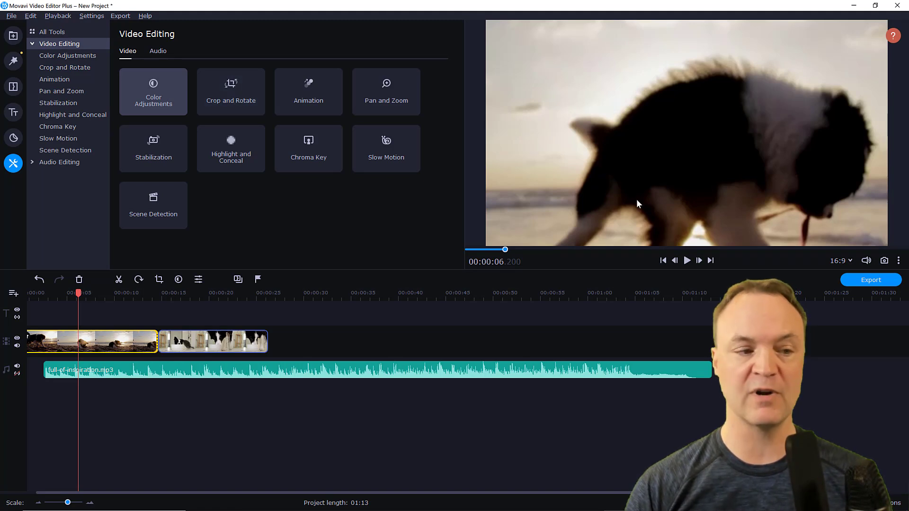
Step: Browse the Color Adjustments, Clip Properties, Filters and Transitions panels
{"action": "left_click", "coordinate": [179, 280]}
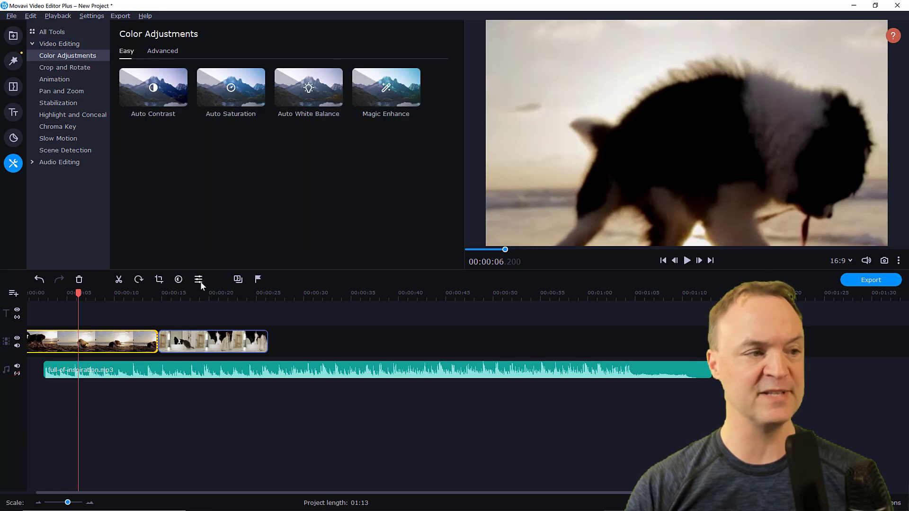
{"action": "left_click", "coordinate": [199, 280]}
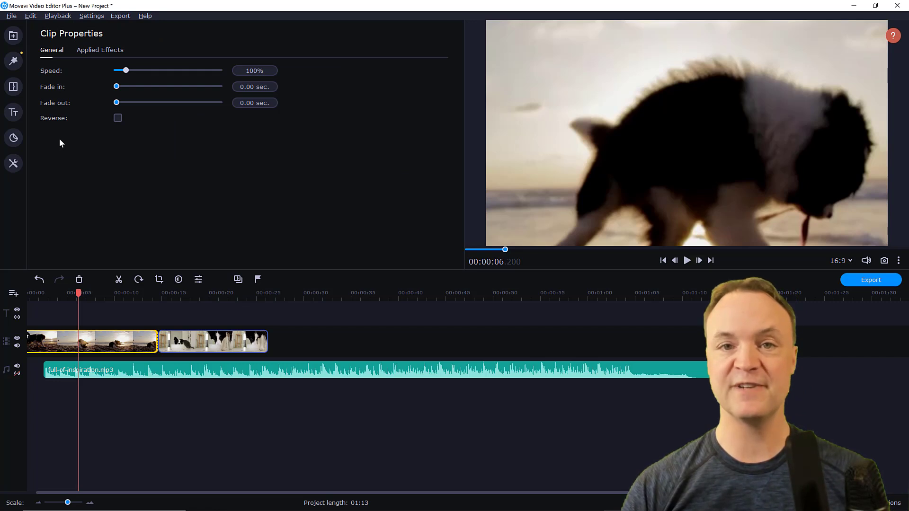
{"action": "left_click", "coordinate": [10, 64]}
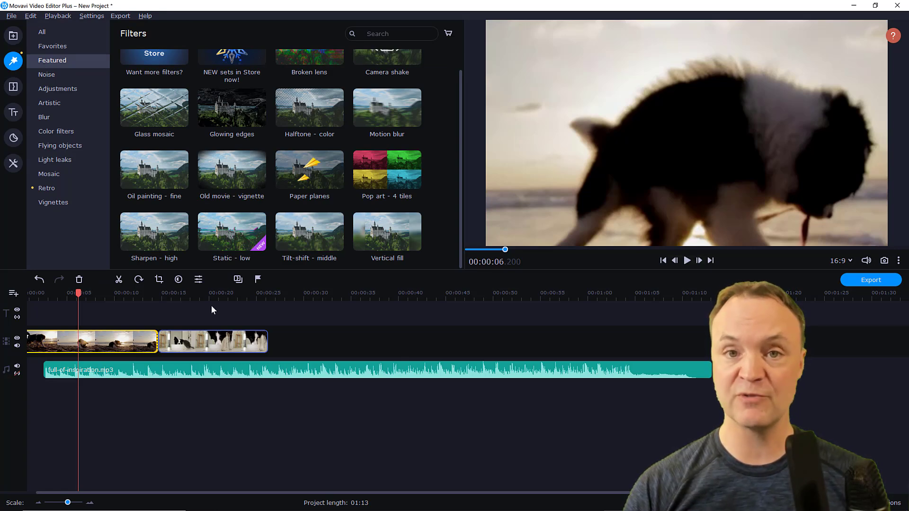
{"action": "left_click", "coordinate": [13, 87]}
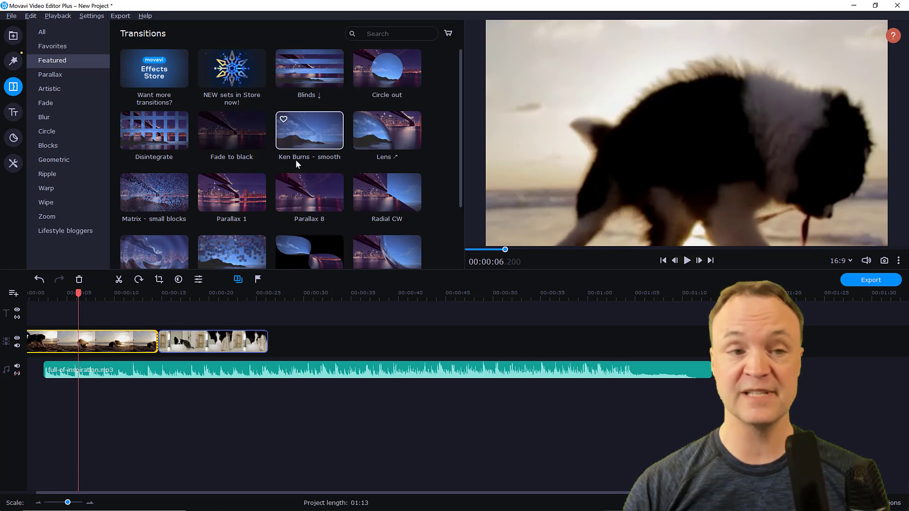
Step: Add the Clean line title to the title track at about 00:00:20 and apply it
{"action": "left_click", "coordinate": [11, 115]}
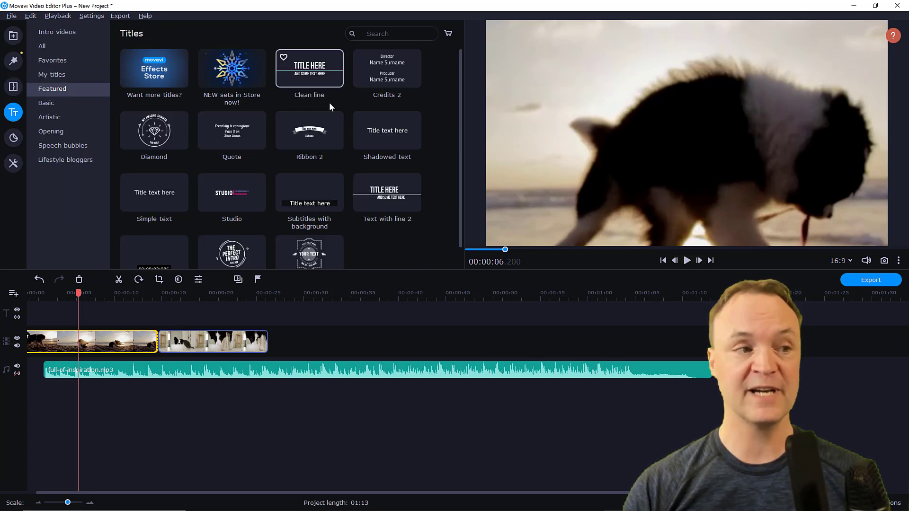
{"action": "left_click_drag", "start_coordinate": [302, 78], "coordinate": [219, 310]}
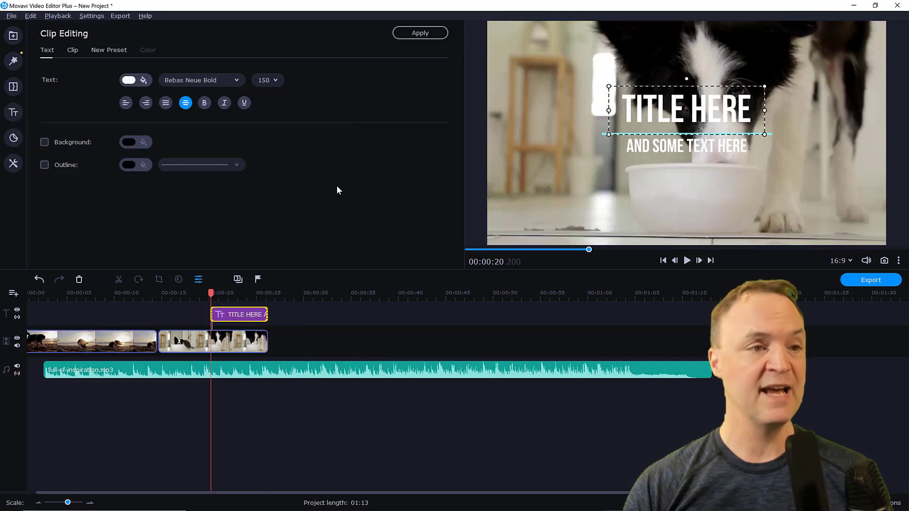
{"action": "left_click", "coordinate": [440, 35]}
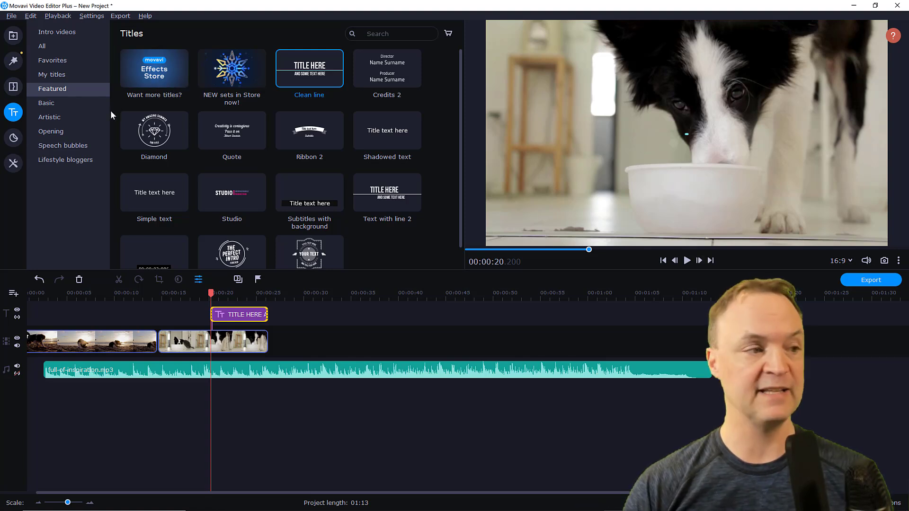
Step: Browse the Stickers and Tools panels and the Export dialog's output options
{"action": "left_click", "coordinate": [13, 139]}
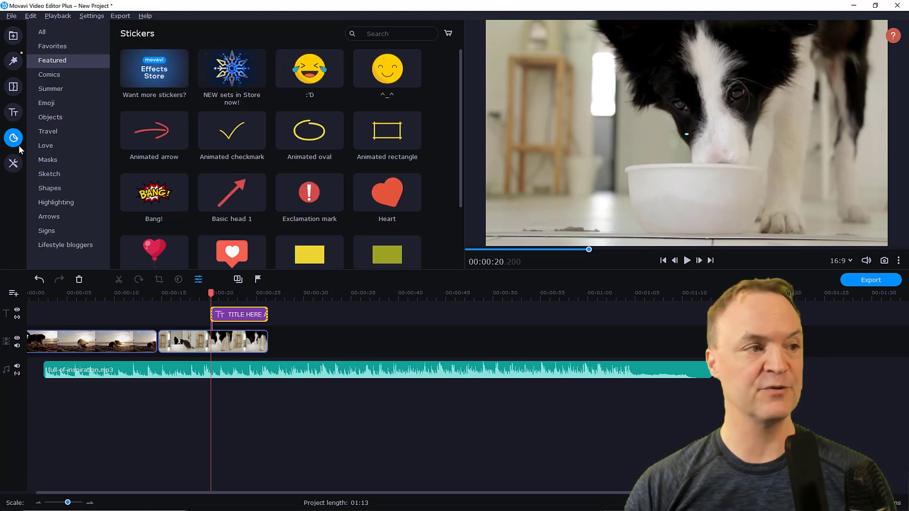
{"action": "left_click", "coordinate": [20, 167]}
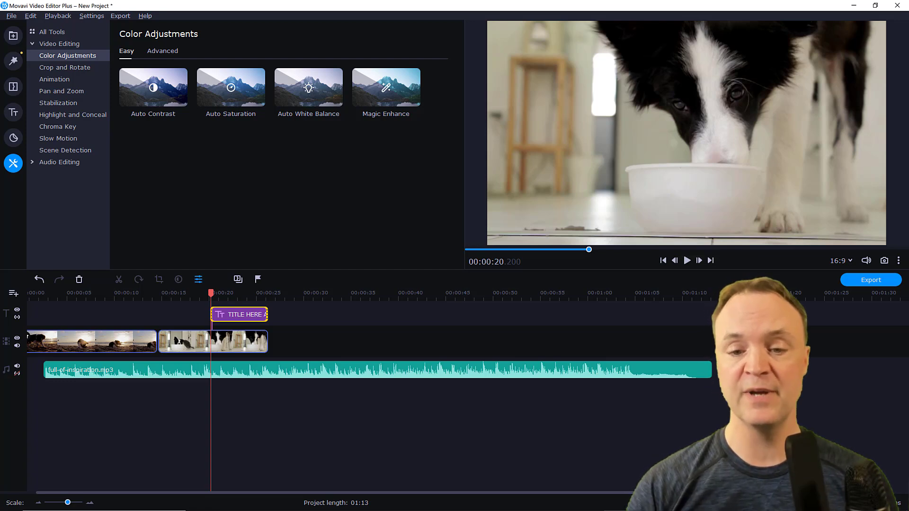
{"action": "left_click", "coordinate": [862, 282]}
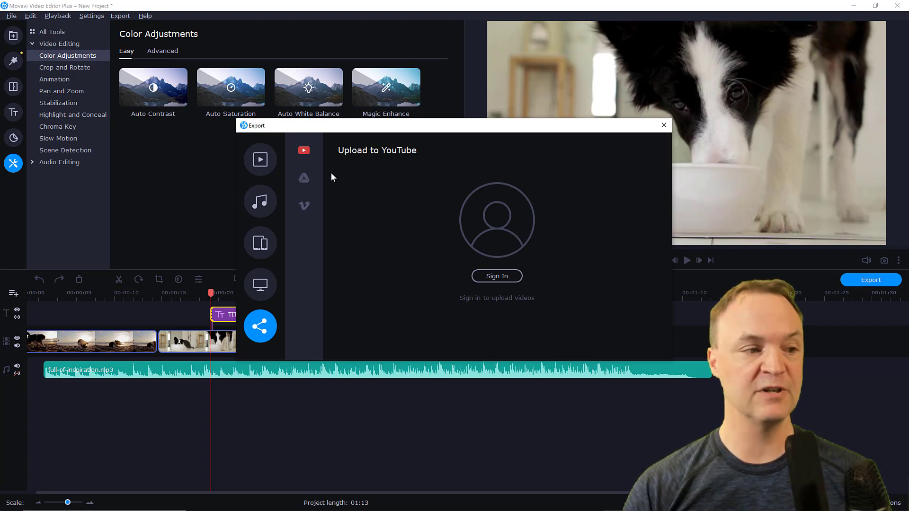
{"action": "left_click", "coordinate": [259, 284]}
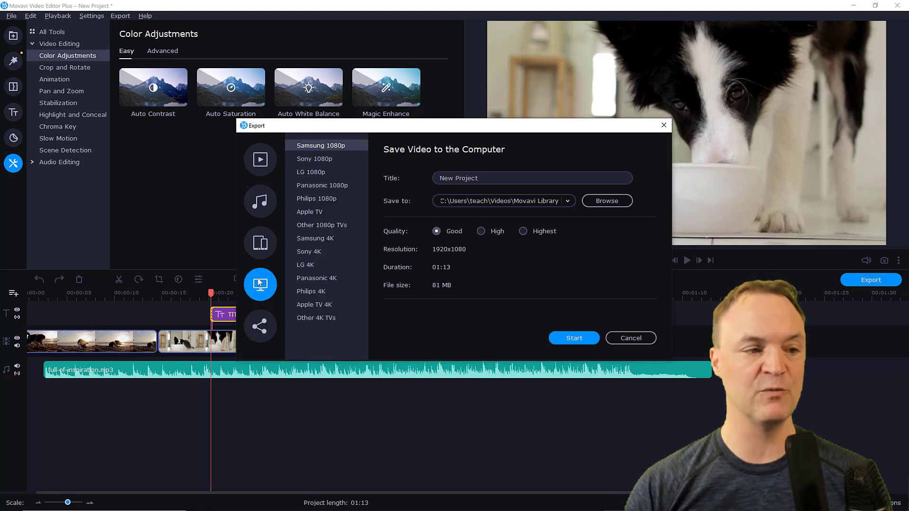
{"action": "left_click", "coordinate": [260, 243]}
{"action": "left_click", "coordinate": [260, 161]}
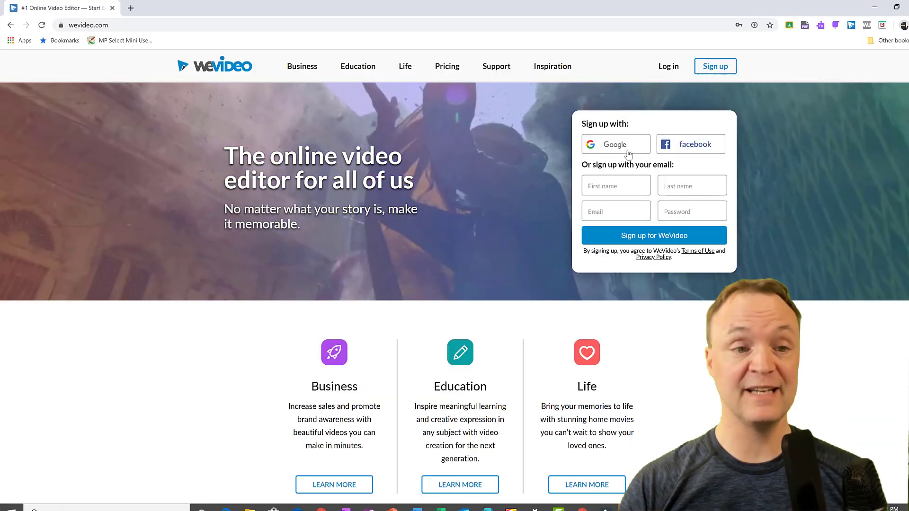
Step: Switch to WeVideo in the browser, sign up with Google, and start a blank edit in My Project
{"action": "left_click", "coordinate": [623, 154]}
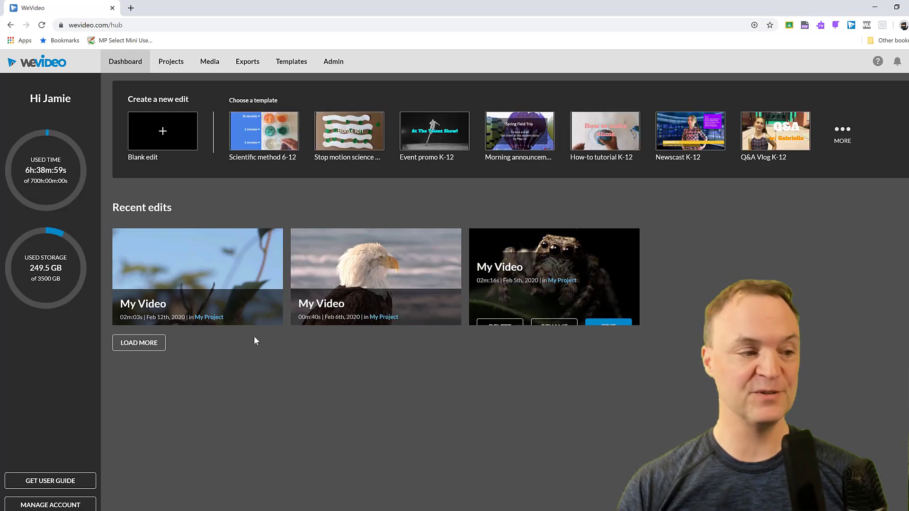
{"action": "left_click", "coordinate": [142, 344]}
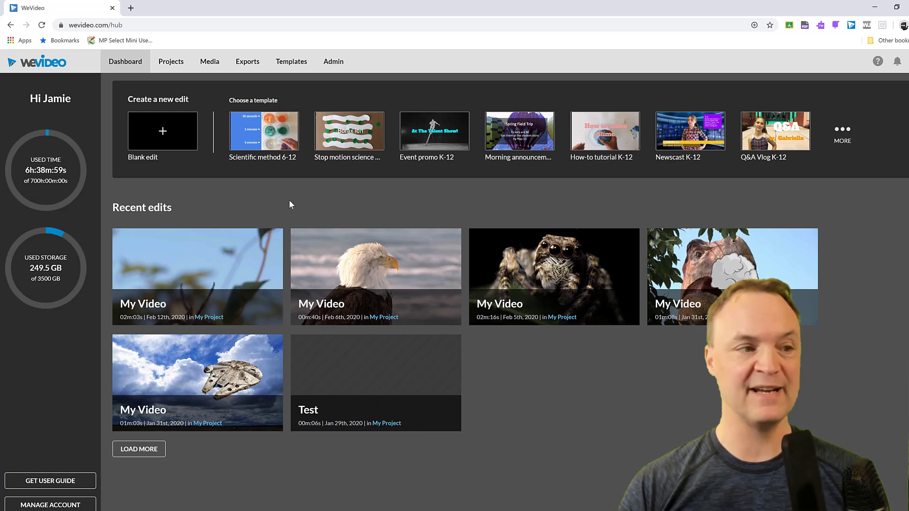
{"action": "left_click", "coordinate": [165, 134]}
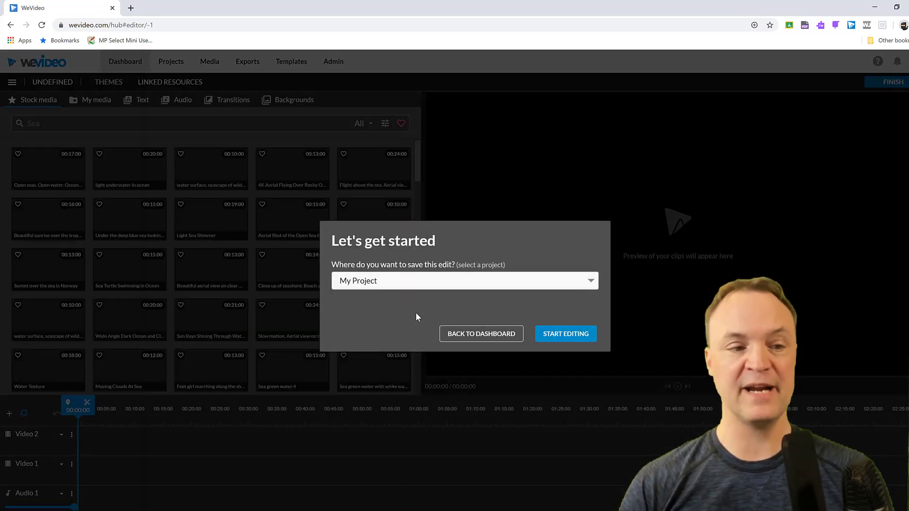
{"action": "left_click", "coordinate": [574, 340]}
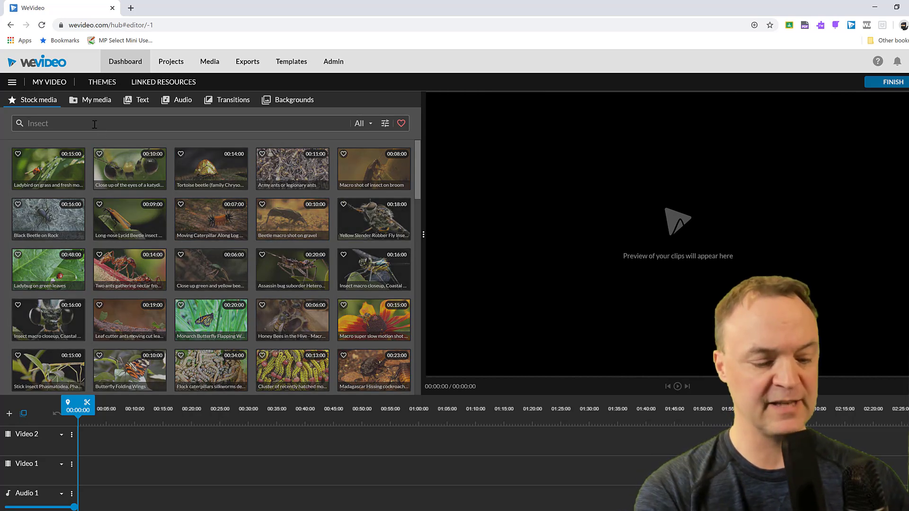
Step: Search stock media for beach and add the Tilt Shifted Beach clip to the start of the Video 2 track
{"action": "type", "text": "h"}
{"action": "key", "text": "Return"}
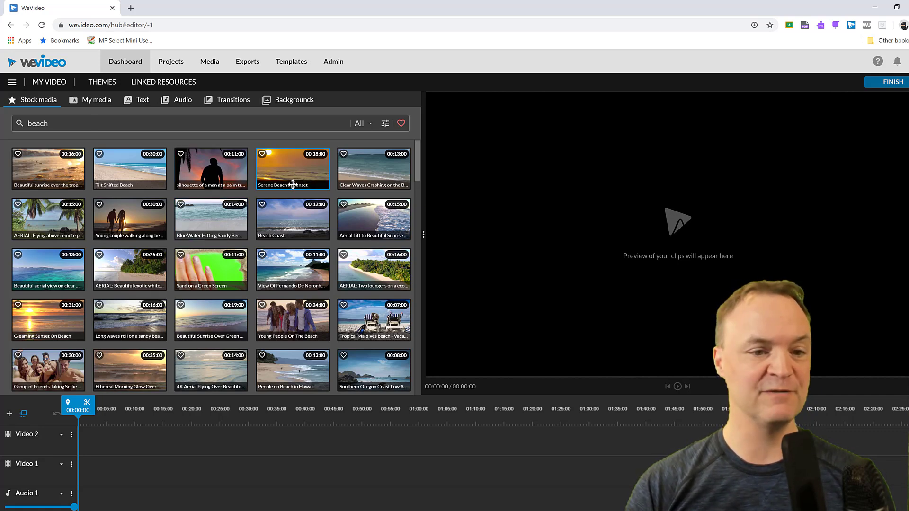
{"action": "left_click_drag", "start_coordinate": [130, 170], "coordinate": [95, 450]}
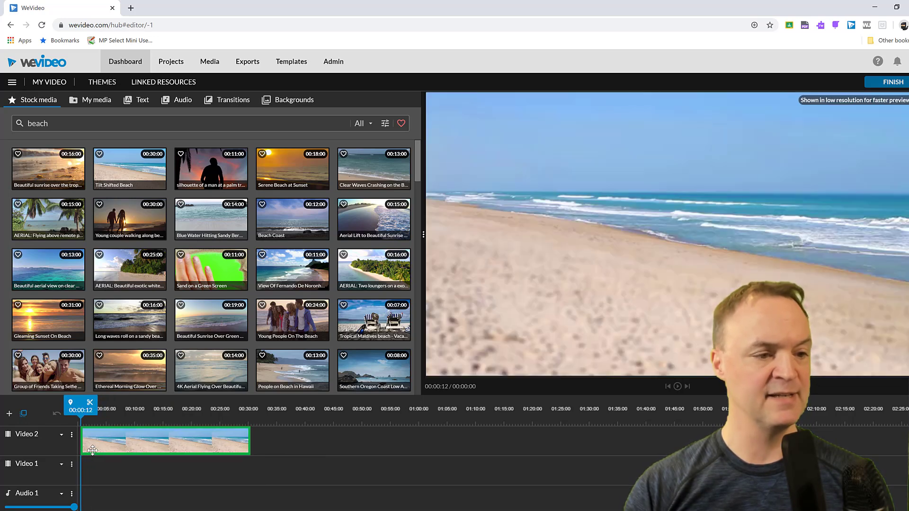
Step: Add the Tropical Maldives beach clip to Video 2 and People on Beach in Hawaii to Video 1 after it
{"action": "left_click_drag", "start_coordinate": [374, 319], "coordinate": [277, 456]}
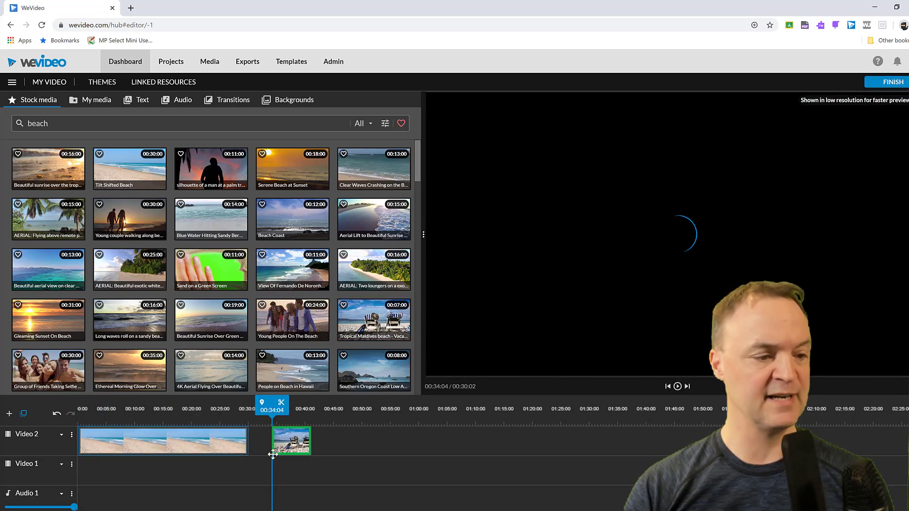
{"action": "left_click_drag", "start_coordinate": [288, 368], "coordinate": [303, 474]}
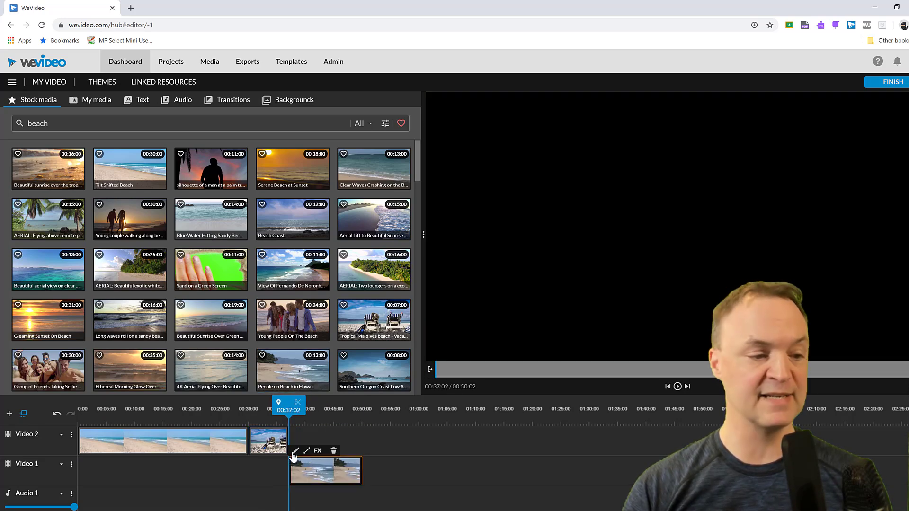
Step: Add a new video track named Video 3
{"action": "left_click", "coordinate": [9, 413]}
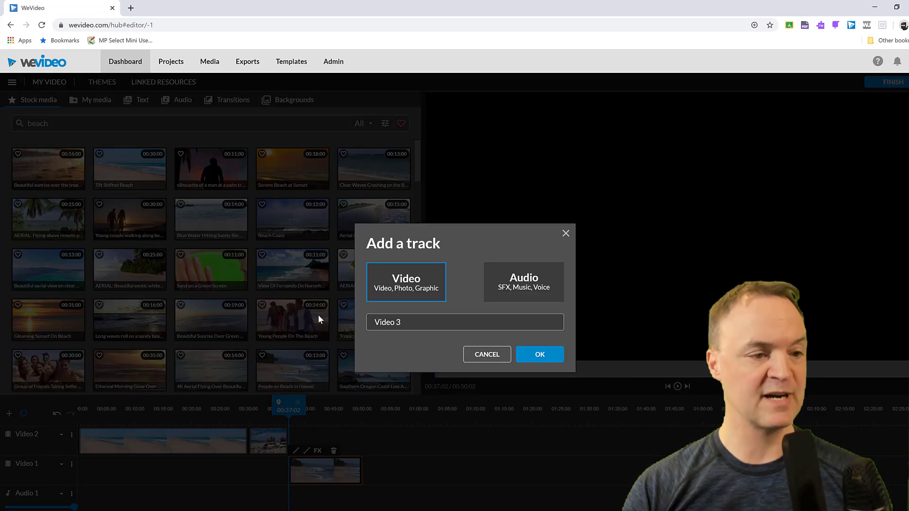
{"action": "left_click", "coordinate": [532, 354]}
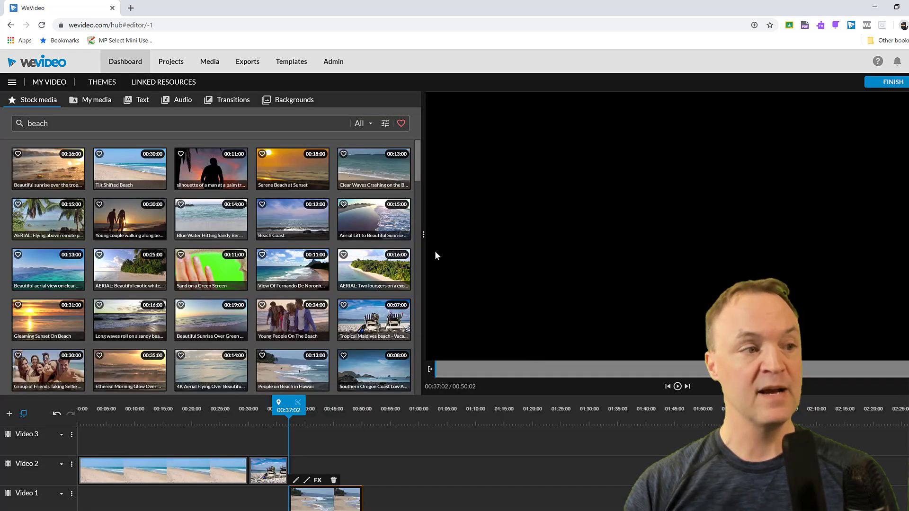
Step: Add Inspiration - Mega Music to the Audio 1 track and play back the edit
{"action": "left_click", "coordinate": [185, 100]}
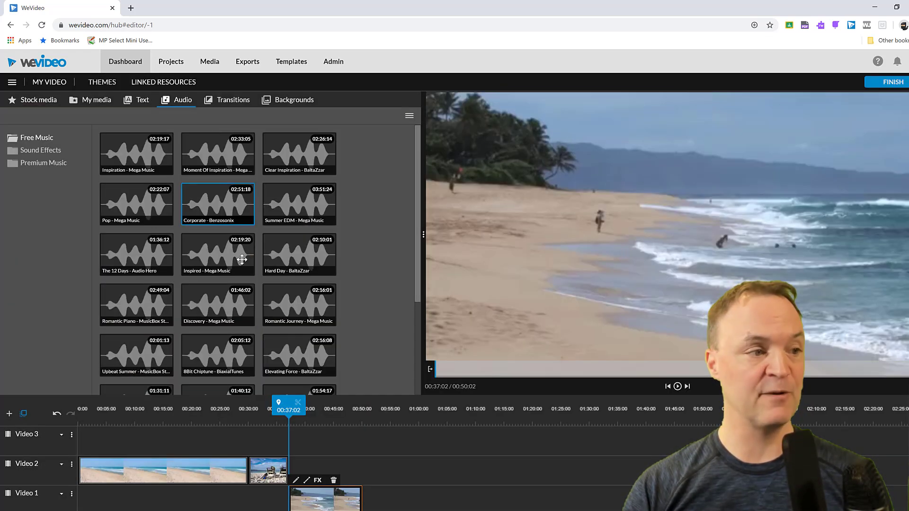
{"action": "left_click_drag", "start_coordinate": [124, 162], "coordinate": [90, 499]}
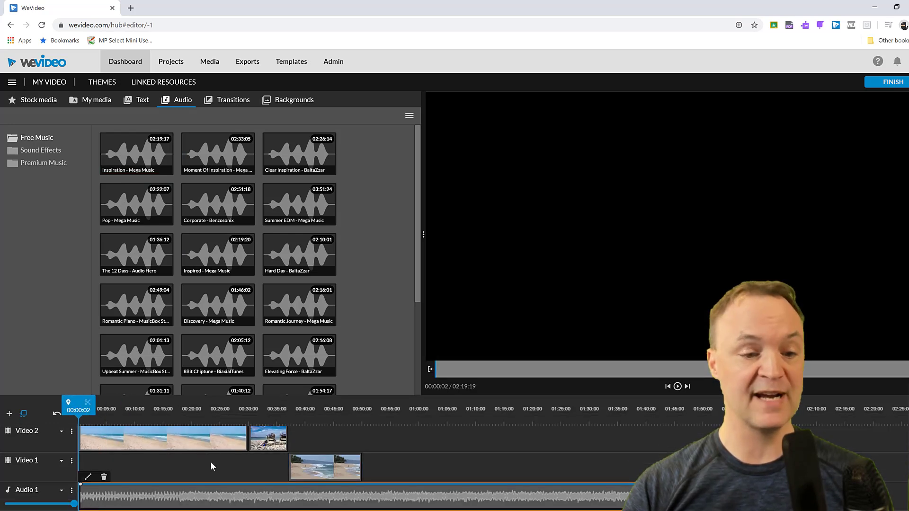
{"action": "left_click", "coordinate": [678, 386]}
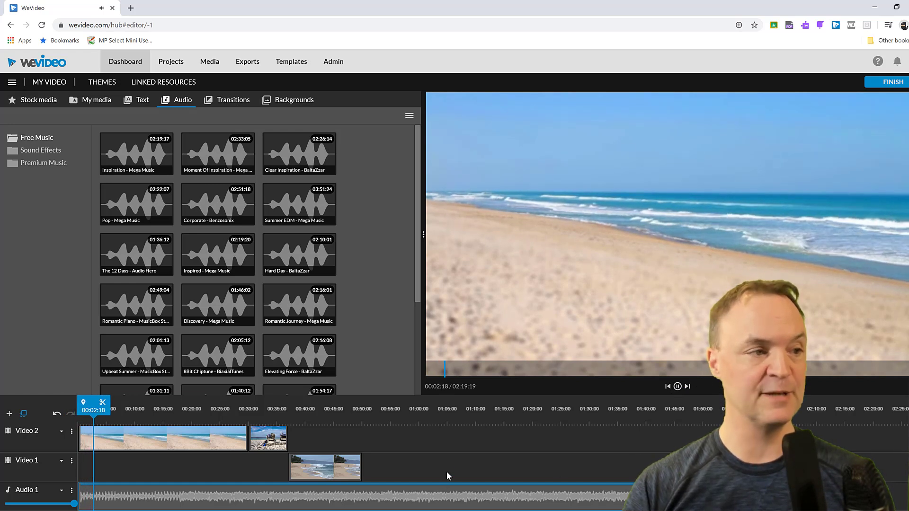
{"action": "left_click", "coordinate": [441, 492]}
Step: Add the Countertop - Title text to the Video 3 track at about 00:09
{"action": "left_click", "coordinate": [137, 101]}
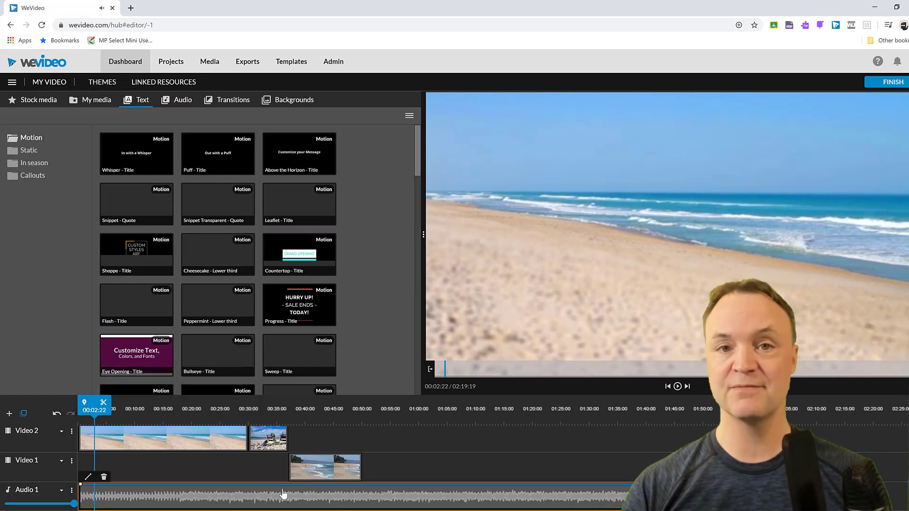
{"action": "scroll", "coordinate": [185, 445], "scroll_direction": "up", "scroll_amount": 2}
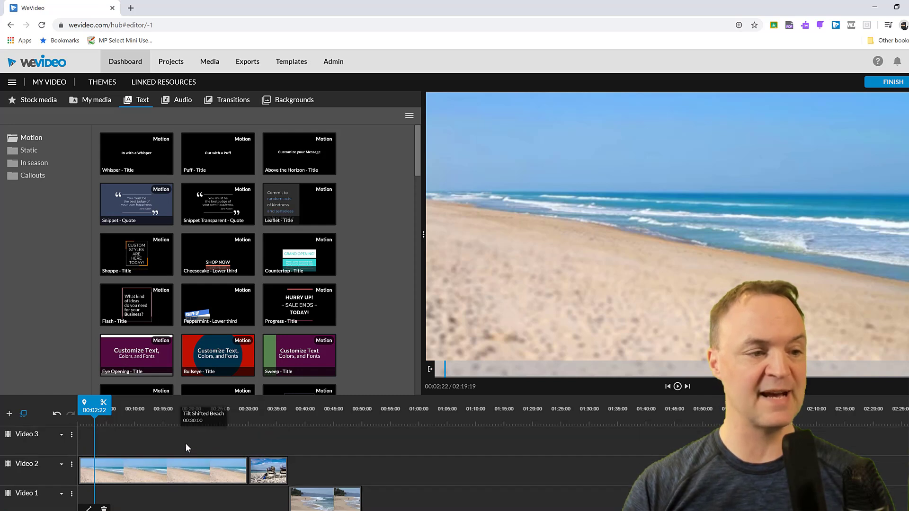
{"action": "left_click_drag", "start_coordinate": [299, 256], "coordinate": [142, 440]}
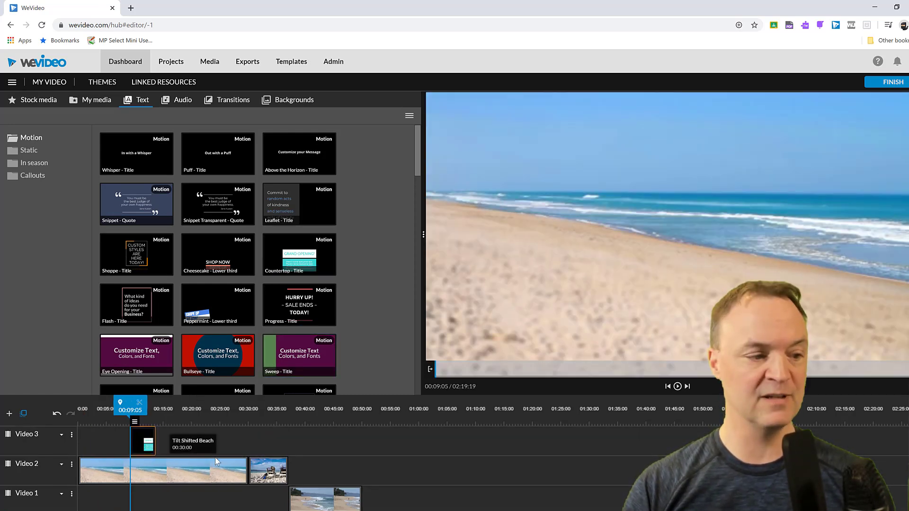
Step: Play back the title, then open the Countertop title for editing and replace its headline with "Type Whatever"
{"action": "key", "text": "space"}
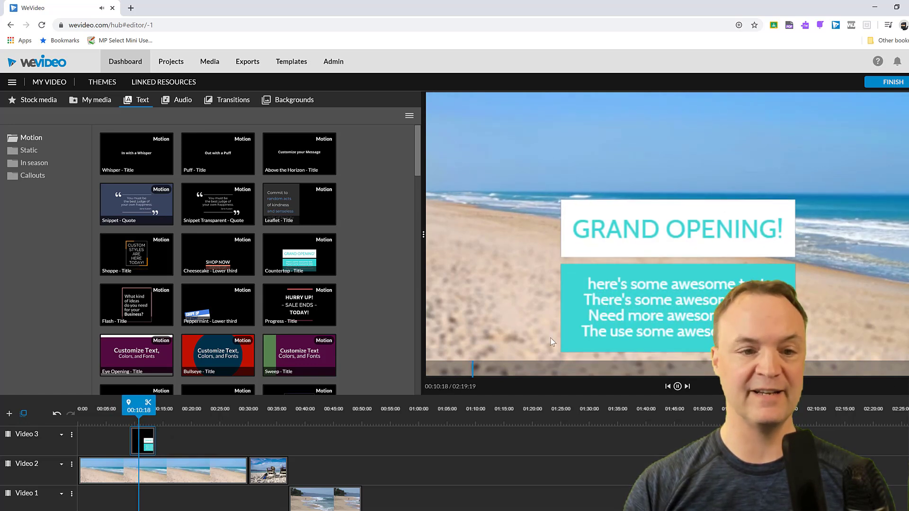
{"action": "left_click", "coordinate": [567, 330]}
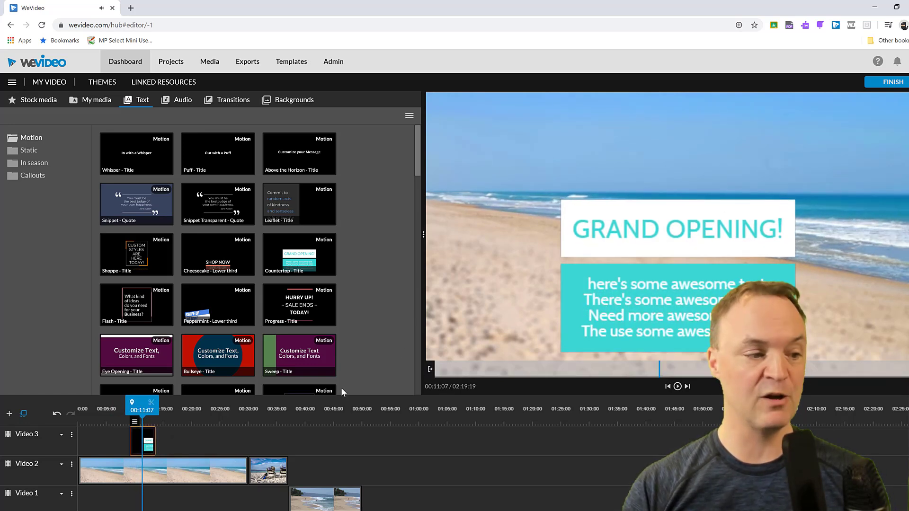
{"action": "double_click", "coordinate": [149, 445]}
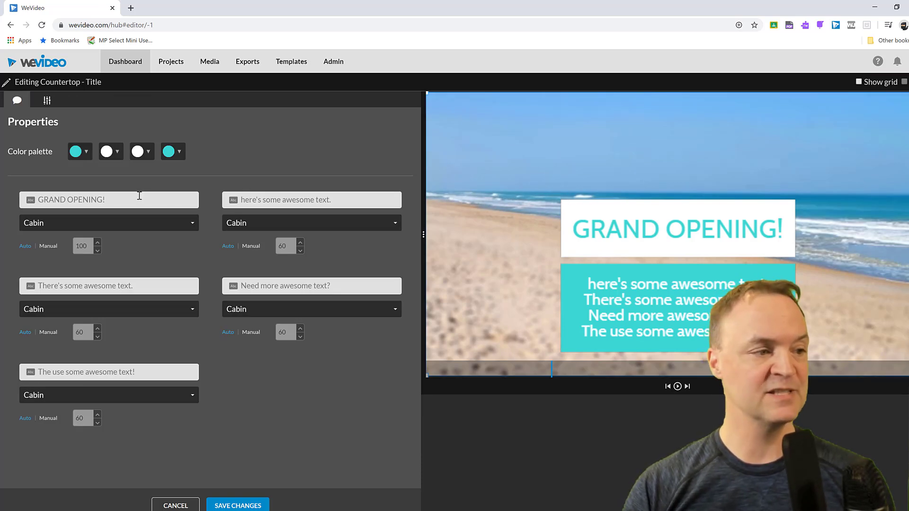
{"action": "triple_click", "coordinate": [124, 200]}
{"action": "key", "text": "BackSpace"}
{"action": "type", "text": "Type Whatever"}
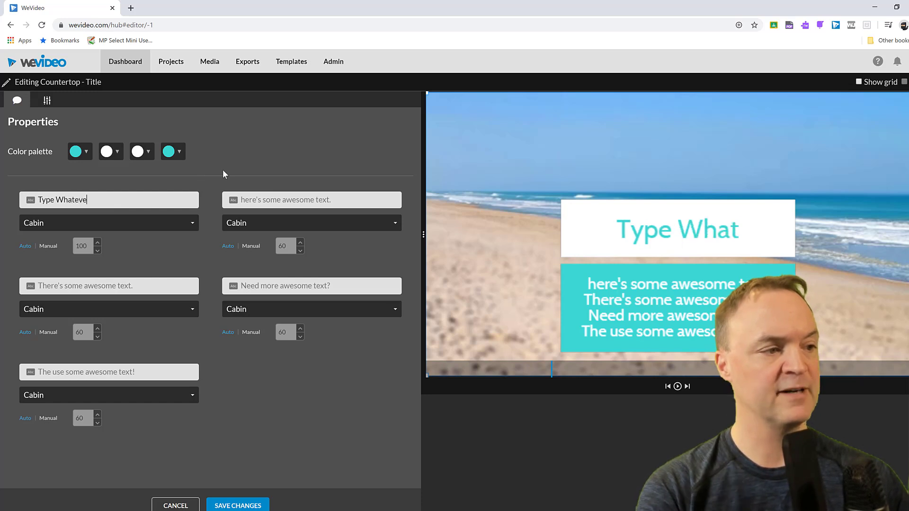
Step: Set the title's first palette colour to red and its fourth palette colour to yellow
{"action": "left_click", "coordinate": [80, 152]}
{"action": "left_click", "coordinate": [86, 221]}
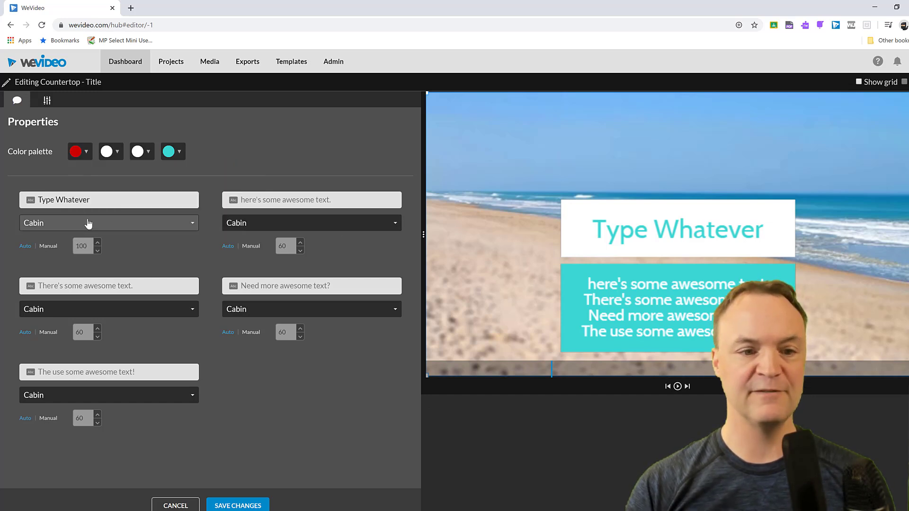
{"action": "left_click", "coordinate": [168, 151]}
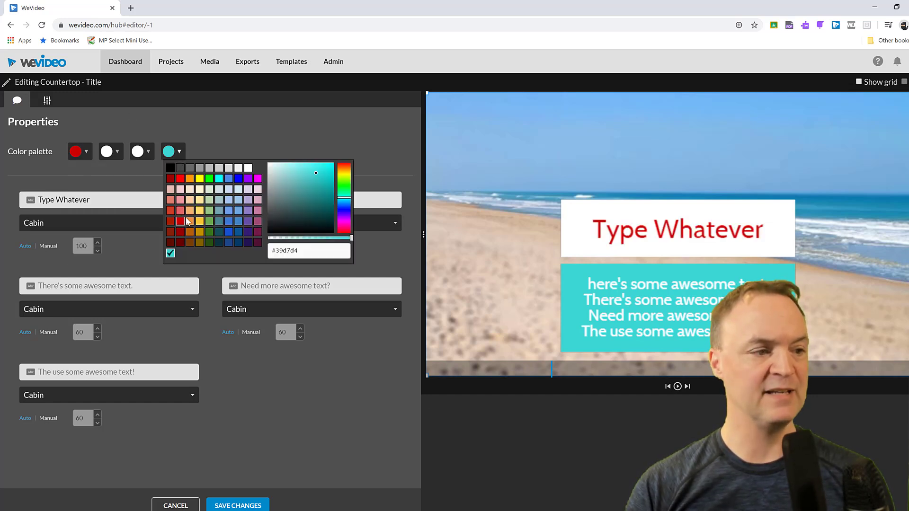
{"action": "left_click", "coordinate": [197, 221]}
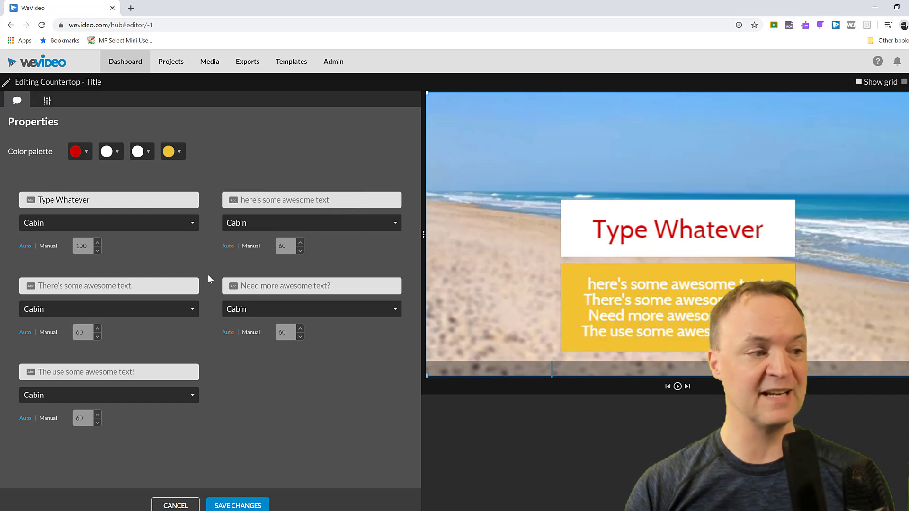
Step: Shrink the title and move it toward the centre of the frame, then save the changes
{"action": "left_click_drag", "start_coordinate": [578, 287], "coordinate": [510, 225]}
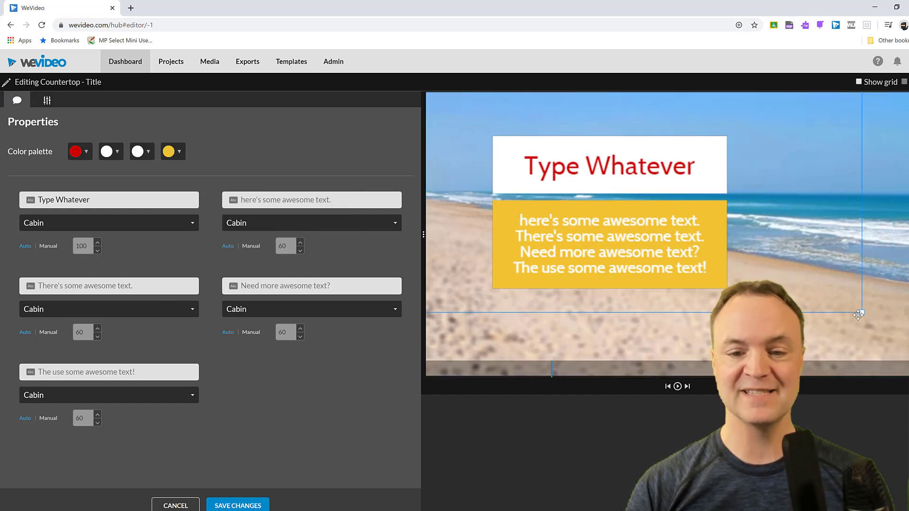
{"action": "left_click_drag", "start_coordinate": [861, 314], "coordinate": [769, 260]}
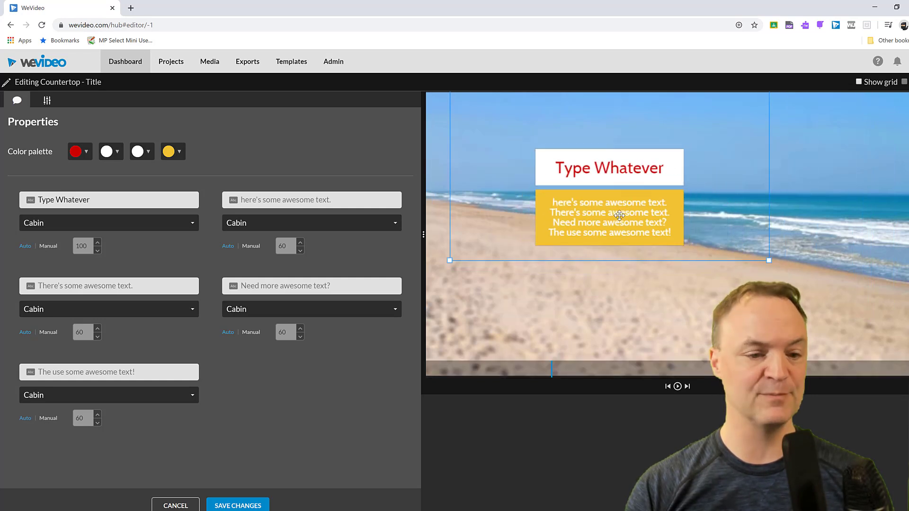
{"action": "left_click_drag", "start_coordinate": [619, 216], "coordinate": [434, 333]}
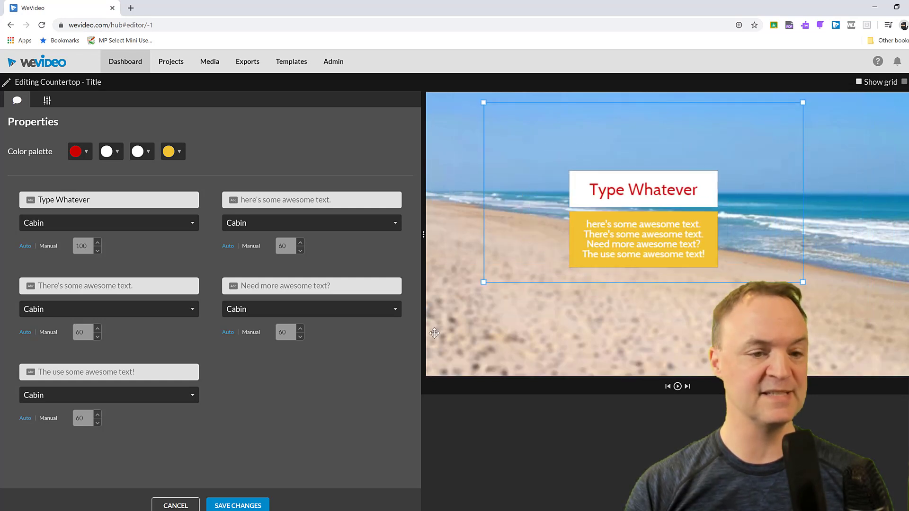
{"action": "left_click", "coordinate": [239, 505]}
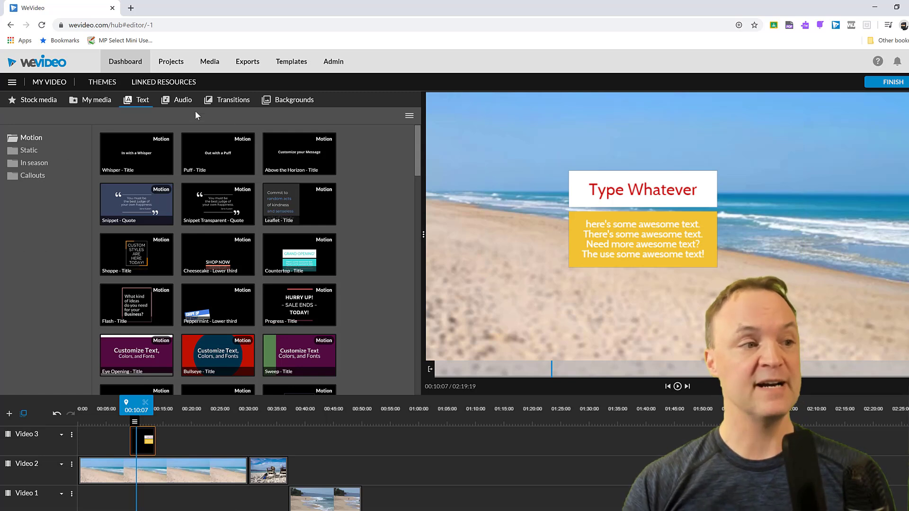
Step: Add the Curtains transition between the two clips on Video 2 and play it back
{"action": "left_click", "coordinate": [180, 103]}
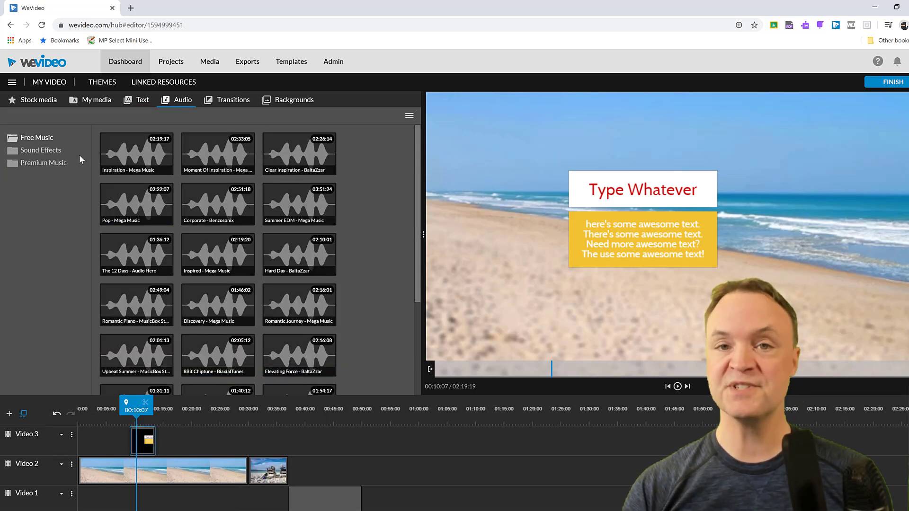
{"action": "left_click", "coordinate": [229, 101]}
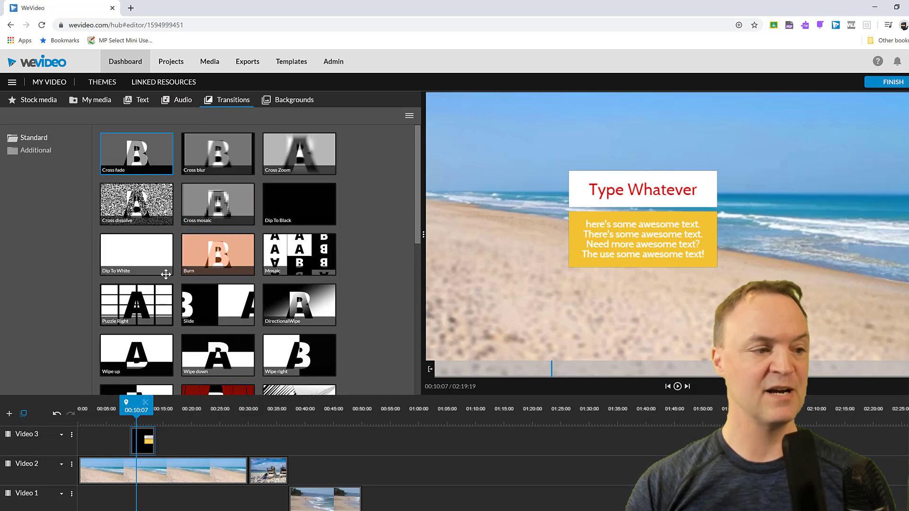
{"action": "scroll", "coordinate": [204, 315], "scroll_direction": "down", "scroll_amount": 2}
{"action": "mouse_move", "coordinate": [219, 314]}
{"action": "left_mouse_down"}
{"action": "mouse_move", "coordinate": [269, 454]}
{"action": "mouse_move", "coordinate": [246, 469]}
{"action": "left_mouse_up"}
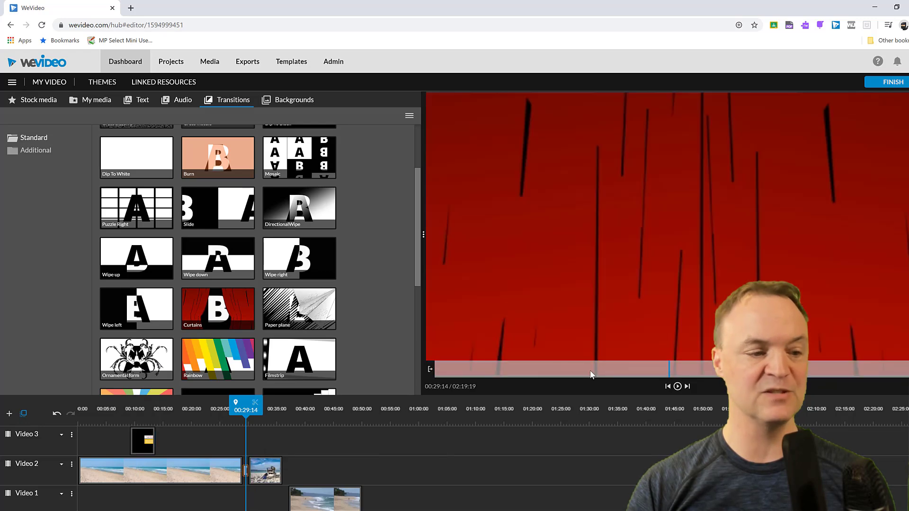
{"action": "left_click", "coordinate": [679, 388]}
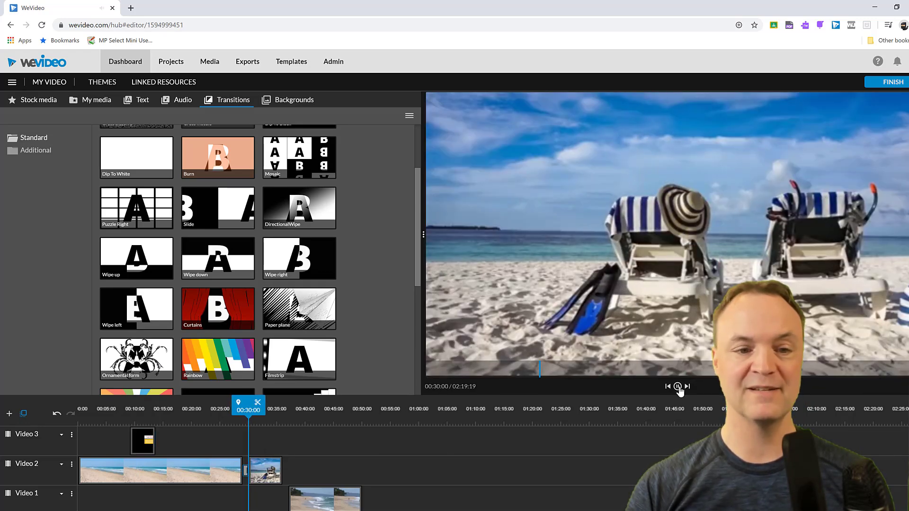
{"action": "left_click", "coordinate": [679, 387]}
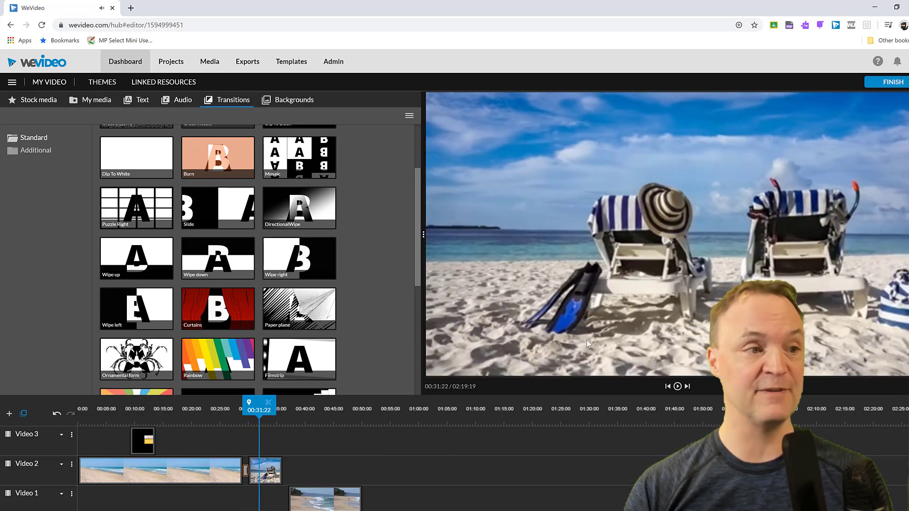
Step: Search stock media for "green screen" and add the young female hiker clip to Video 2 after the existing clips
{"action": "left_click", "coordinate": [305, 101]}
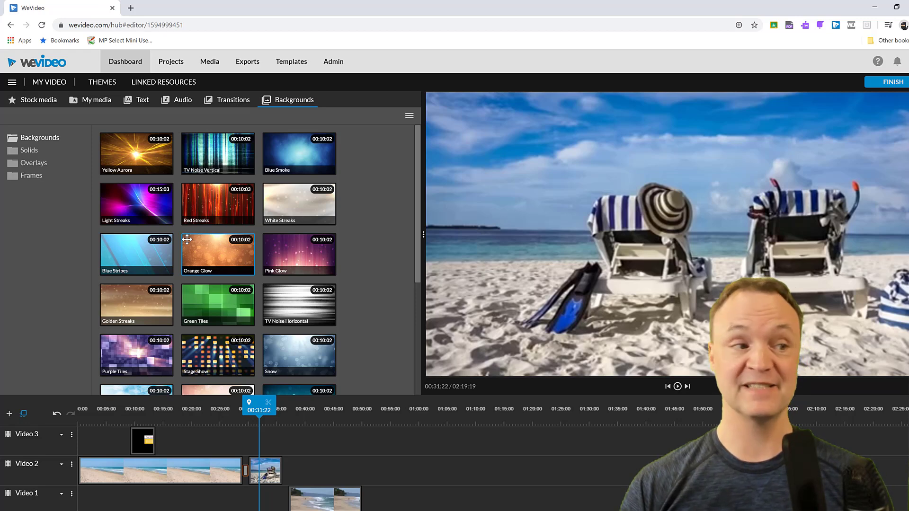
{"action": "left_click", "coordinate": [83, 101]}
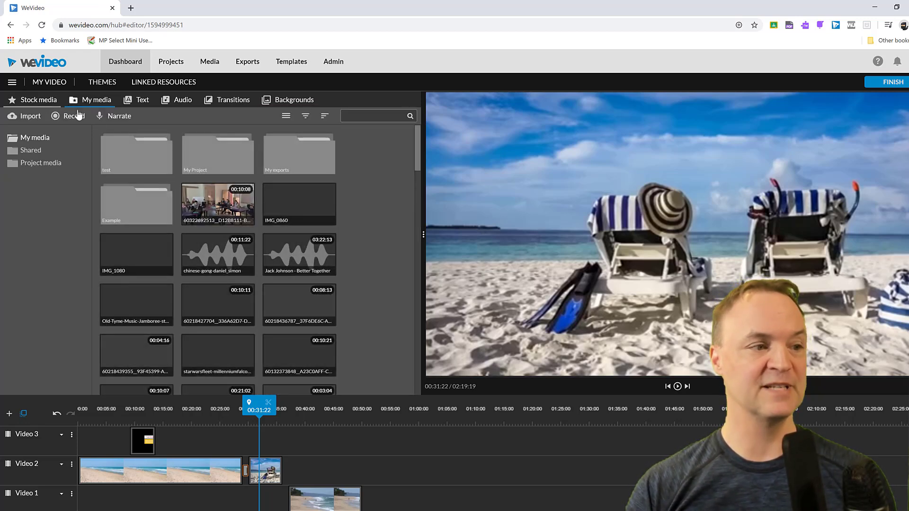
{"action": "left_click", "coordinate": [38, 99]}
{"action": "left_click_drag", "start_coordinate": [167, 124], "coordinate": [0, 124]}
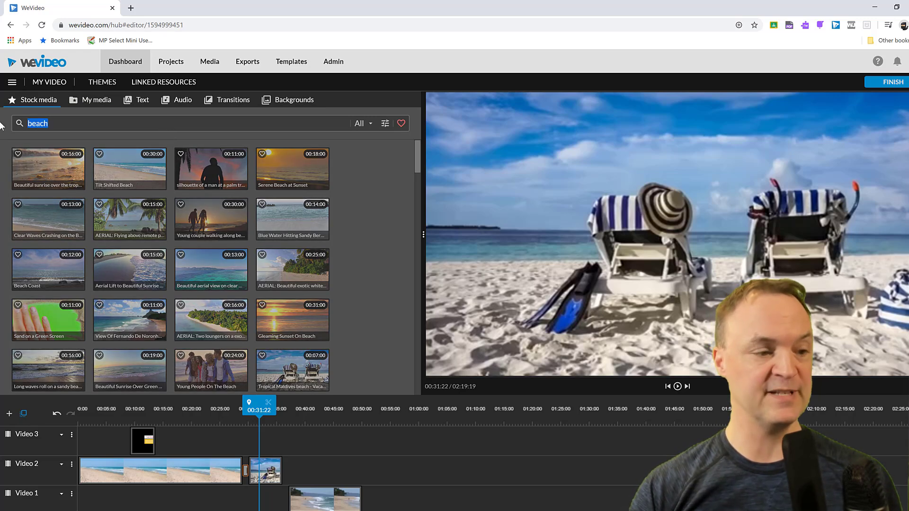
{"action": "type", "text": "green"}
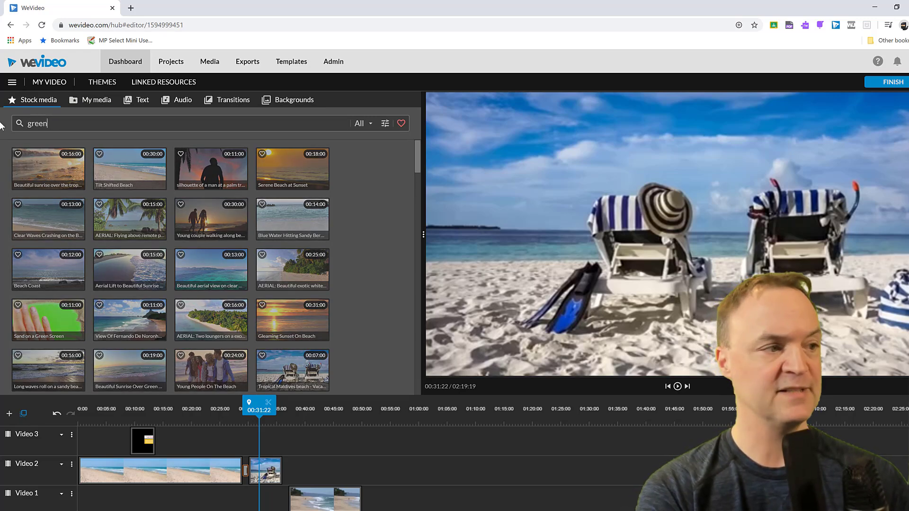
{"action": "type", "text": " screen"}
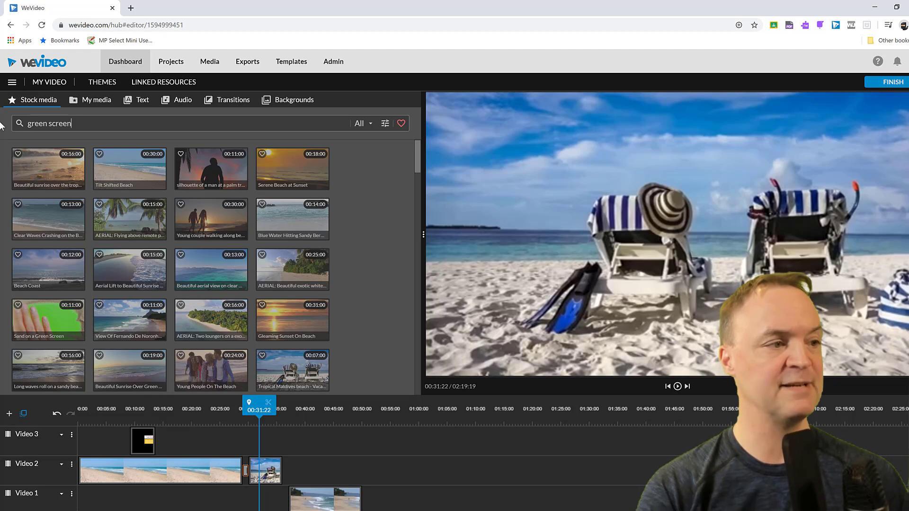
{"action": "key", "text": "Return"}
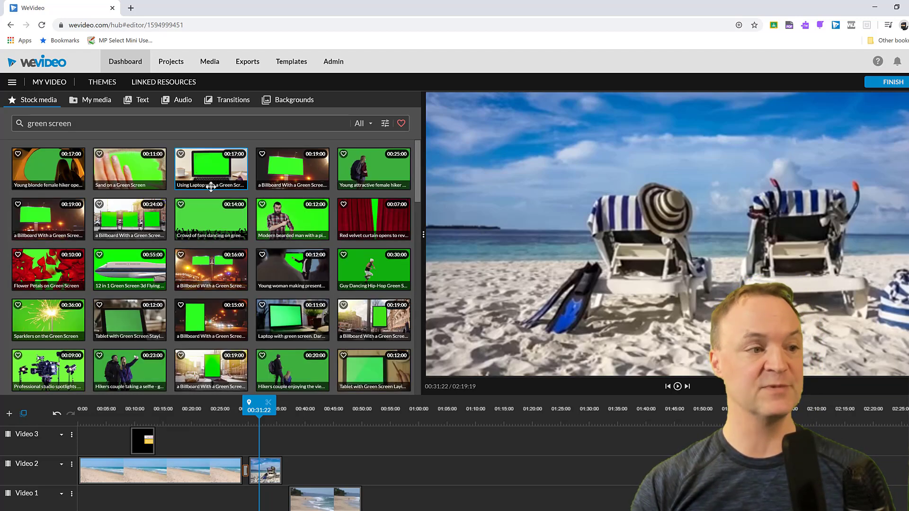
{"action": "left_click_drag", "start_coordinate": [361, 173], "coordinate": [311, 475]}
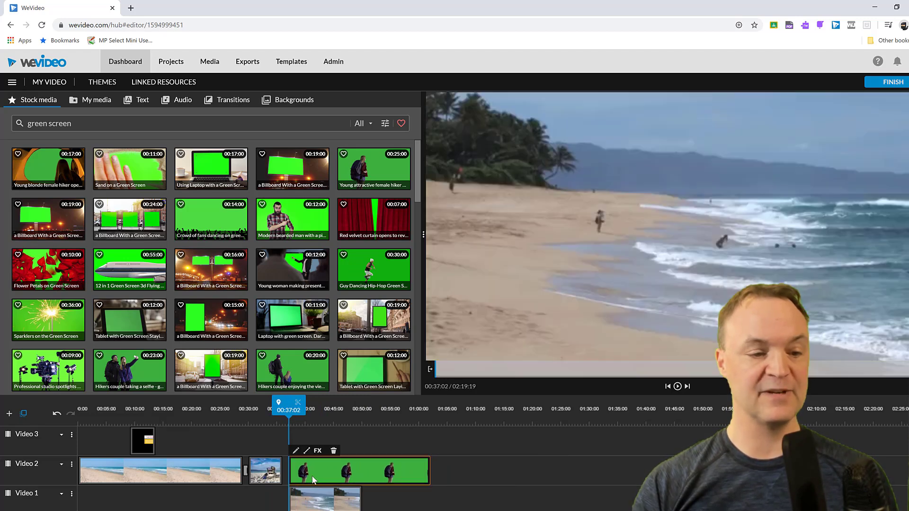
Step: Apply Color Keying to the hiker clip by sampling its green background, preview the result and save changes
{"action": "left_click", "coordinate": [295, 451]}
{"action": "left_click", "coordinate": [108, 102]}
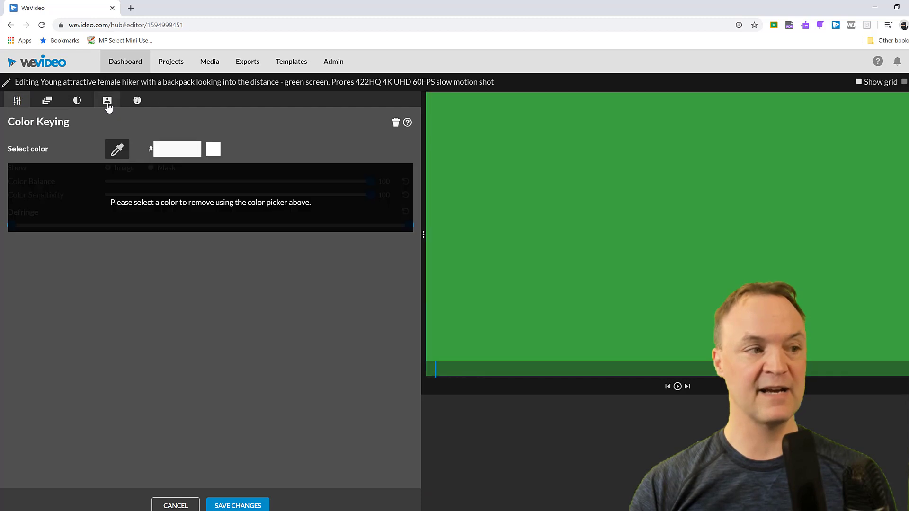
{"action": "left_click", "coordinate": [118, 149]}
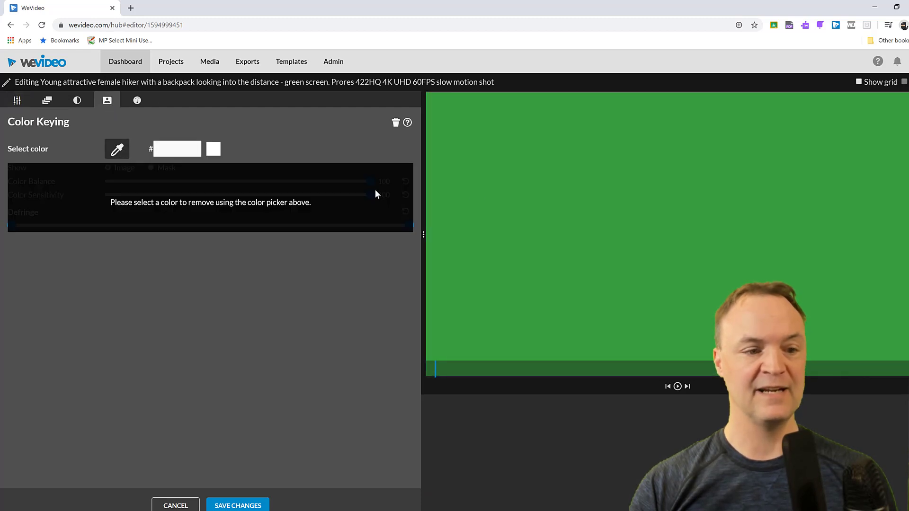
{"action": "left_click", "coordinate": [562, 223]}
{"action": "left_click", "coordinate": [677, 390]}
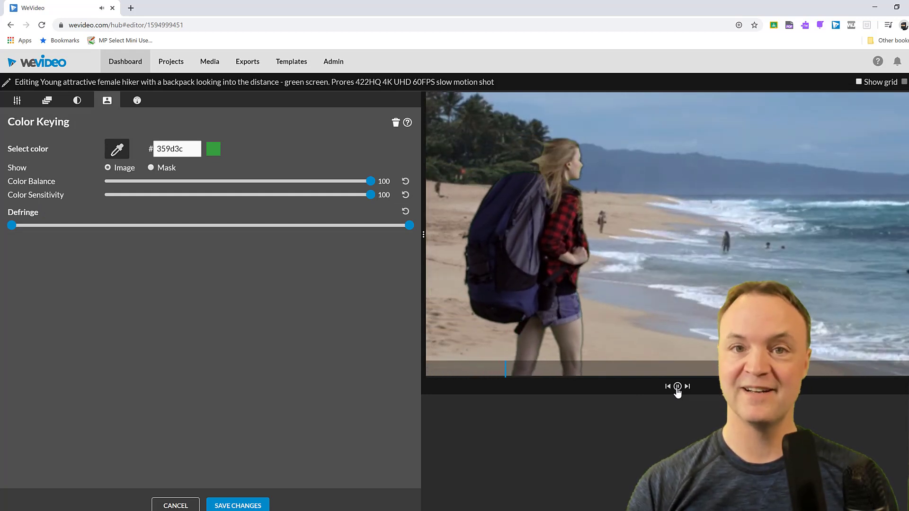
{"action": "left_click", "coordinate": [678, 387]}
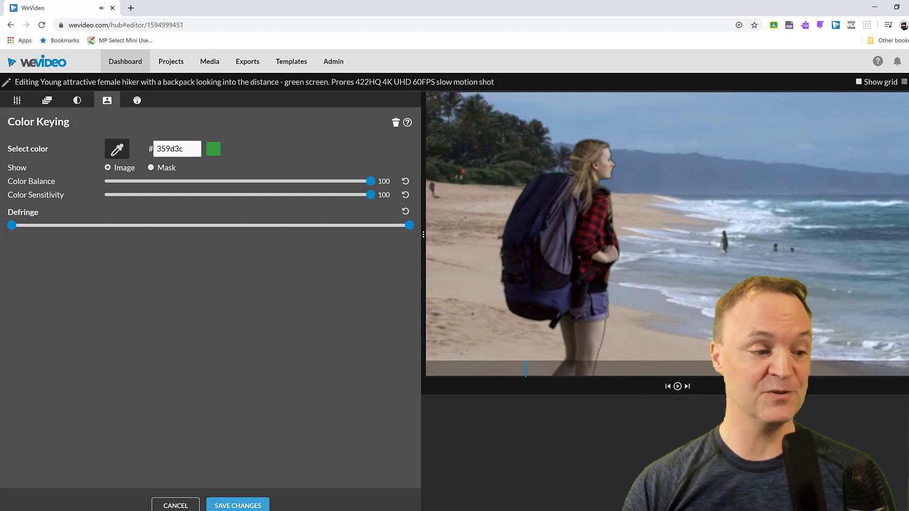
{"action": "left_click", "coordinate": [236, 505]}
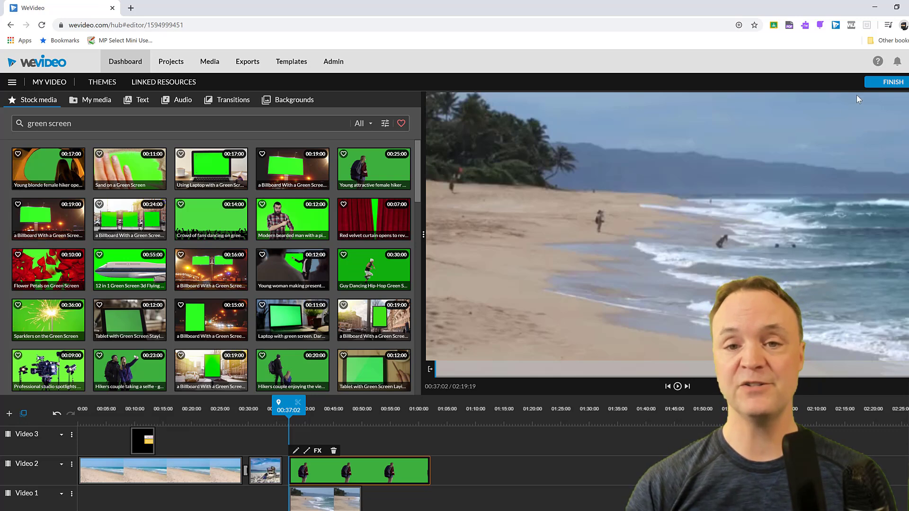
Step: Start exporting the project and set the export resolution to HD (1280x720)
{"action": "left_click", "coordinate": [891, 82]}
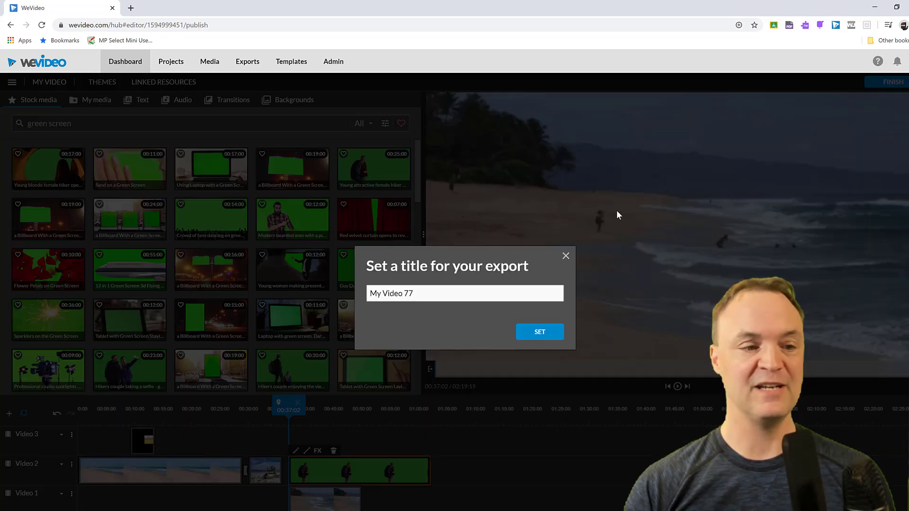
{"action": "left_click", "coordinate": [540, 337]}
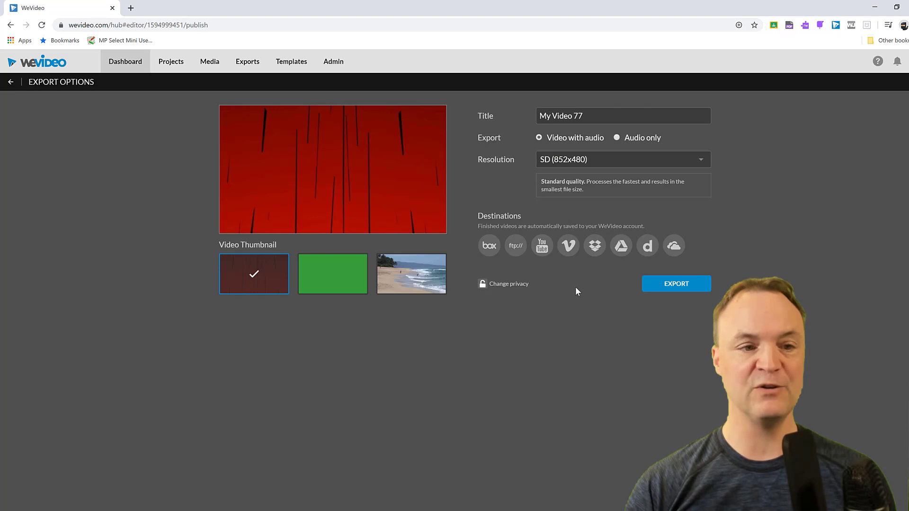
{"action": "left_click", "coordinate": [708, 166]}
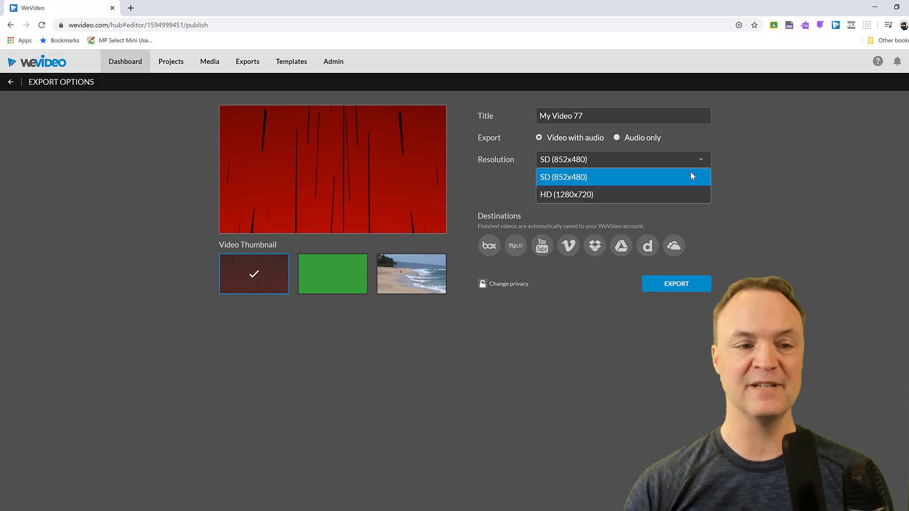
{"action": "left_click", "coordinate": [674, 184]}
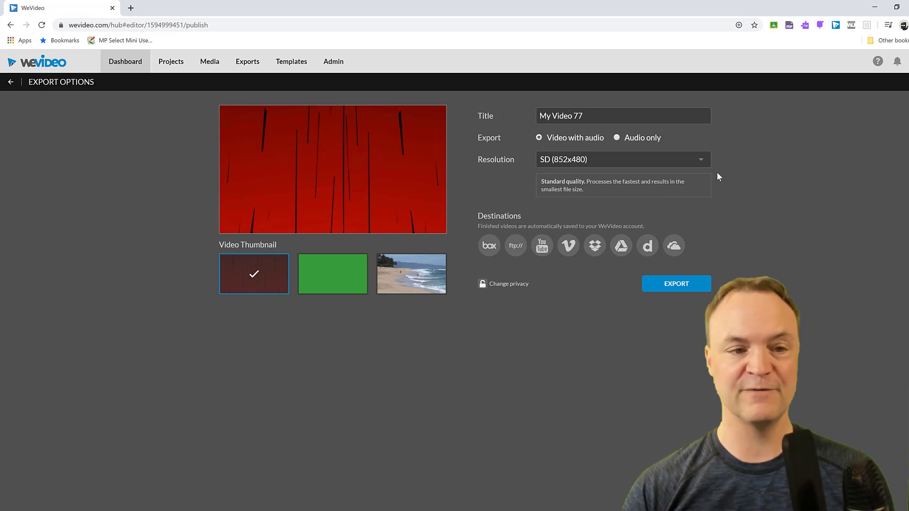
{"action": "left_click", "coordinate": [699, 163]}
{"action": "left_click", "coordinate": [587, 195]}
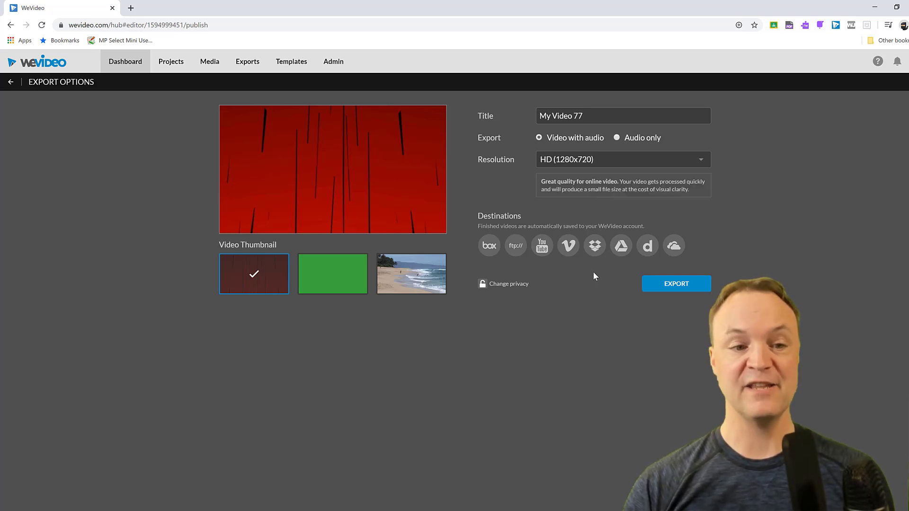